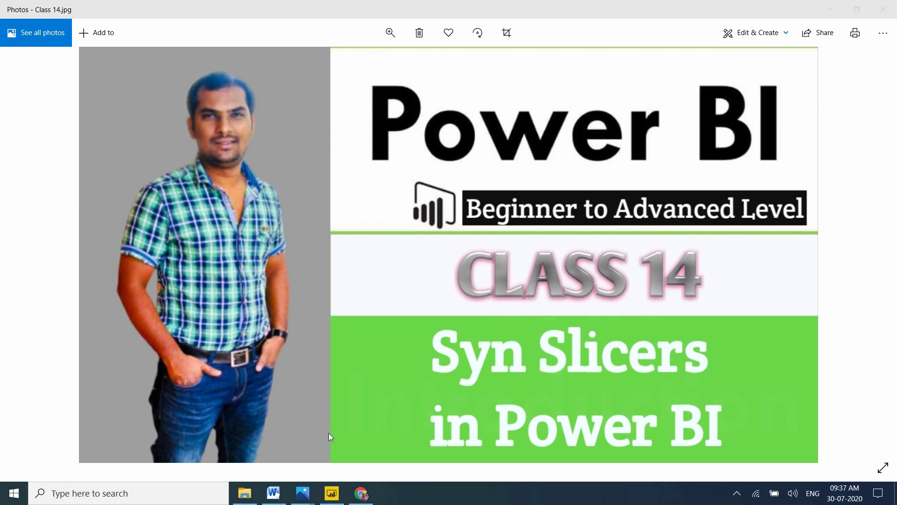
Bring the Class 14 Word notes forward and go through its three Sync Slicer topic lines.
{"action": "left_click", "coordinate": [274, 493]}
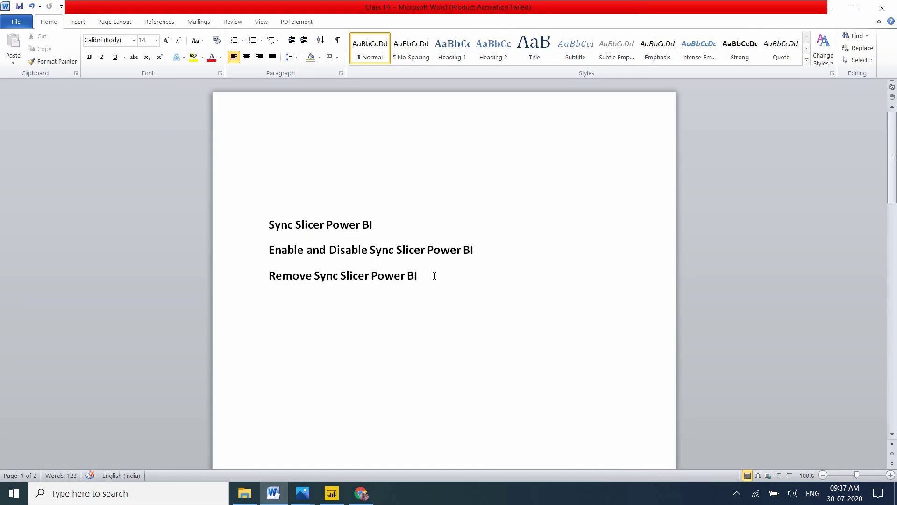
{"action": "left_click", "coordinate": [402, 220]}
{"action": "left_click", "coordinate": [328, 255]}
{"action": "left_click", "coordinate": [506, 249]}
Google 'sync slicer in power bi' in Chrome and open the Microsoft Docs Slicers article.
{"action": "left_click", "coordinate": [355, 494]}
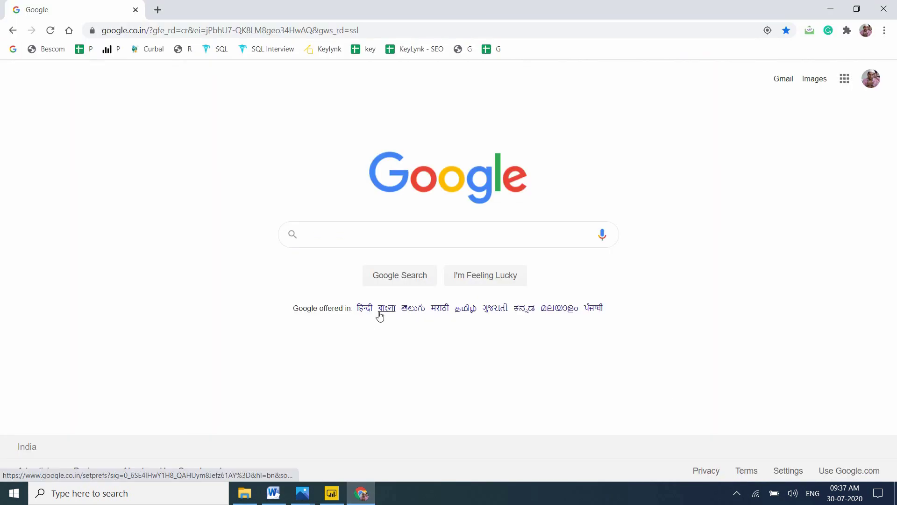
{"action": "type", "text": "sync slicer in power bi"}
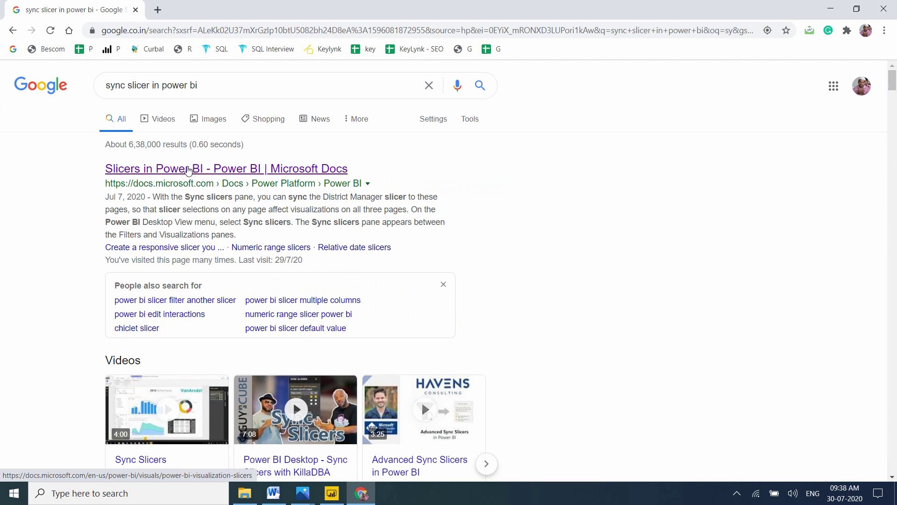
{"action": "left_click", "coordinate": [188, 169]}
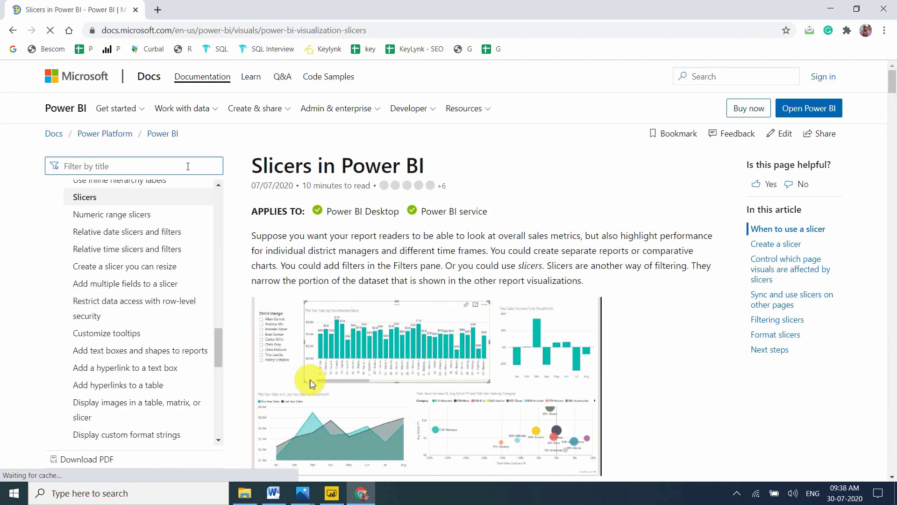
Scroll the article down to the 'Sync and use slicers on other pages' section.
{"action": "scroll", "coordinate": [188, 169], "scroll_direction": "down", "scroll_amount": 10}
{"action": "scroll", "coordinate": [188, 169], "scroll_direction": "down", "scroll_amount": 15}
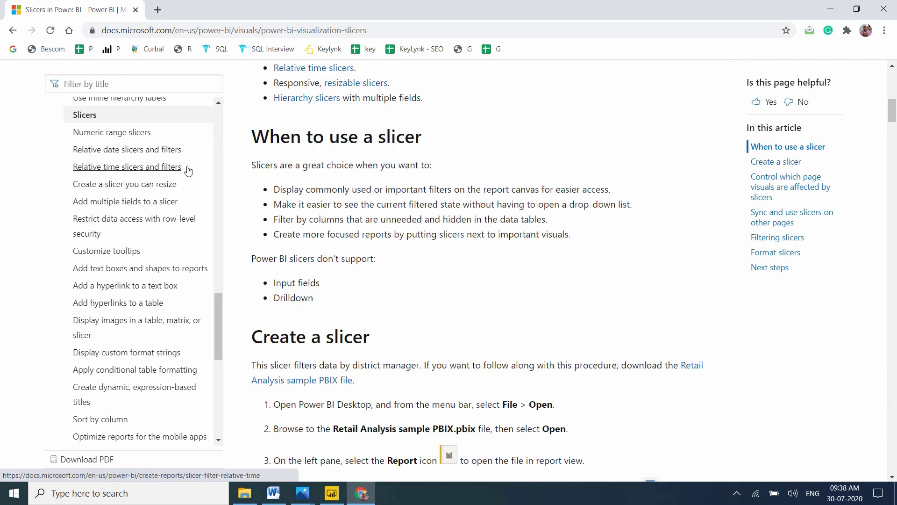
{"action": "scroll", "coordinate": [188, 170], "scroll_direction": "down", "scroll_amount": 15}
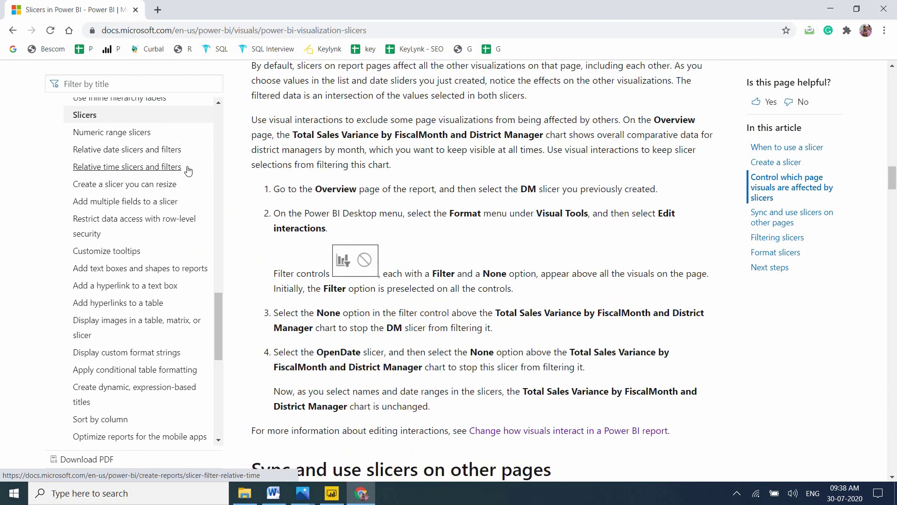
{"action": "scroll", "coordinate": [188, 169], "scroll_direction": "up", "scroll_amount": 2}
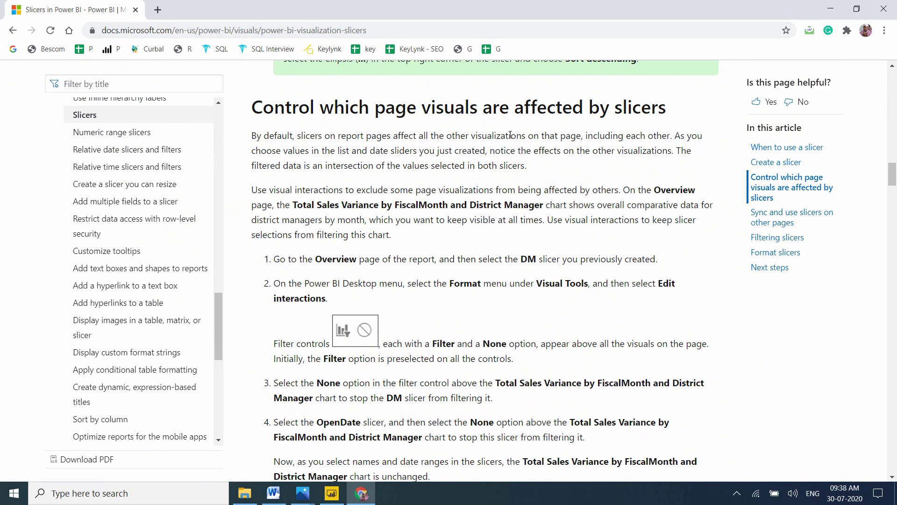
{"action": "scroll", "coordinate": [510, 136], "scroll_direction": "down", "scroll_amount": 9}
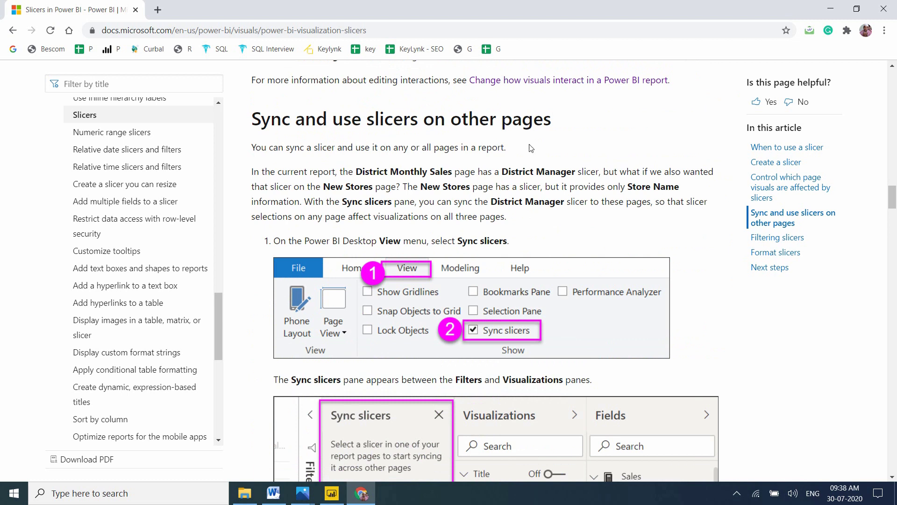
{"action": "scroll", "coordinate": [532, 148], "scroll_direction": "down", "scroll_amount": 1}
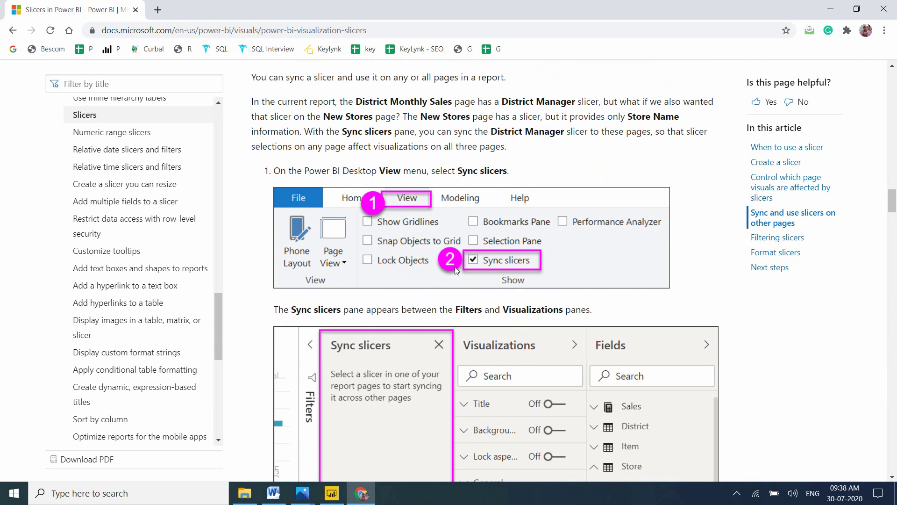
{"action": "scroll", "coordinate": [455, 270], "scroll_direction": "down", "scroll_amount": 7}
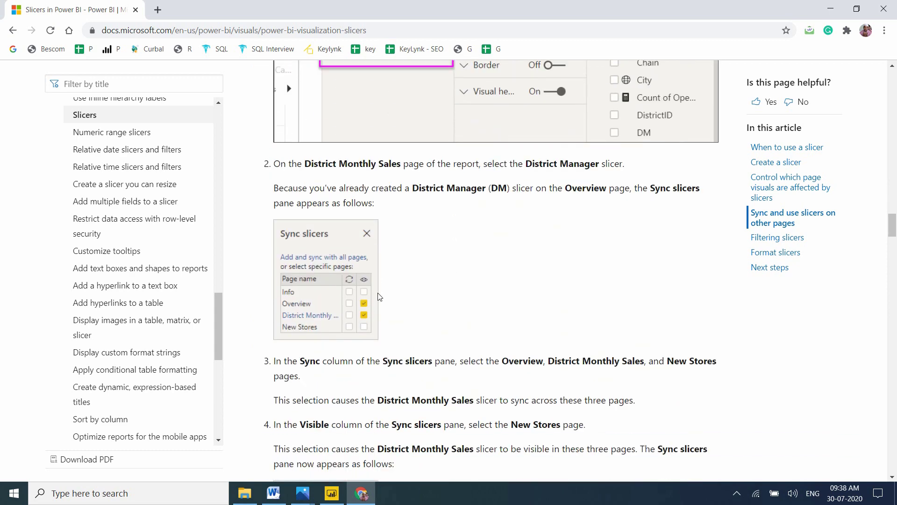
{"action": "scroll", "coordinate": [367, 316], "scroll_direction": "down", "scroll_amount": 6}
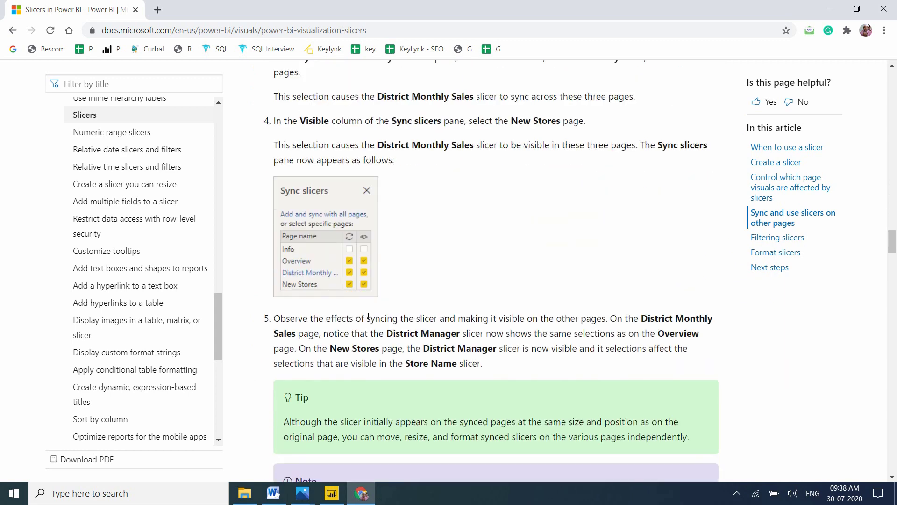
{"action": "scroll", "coordinate": [368, 316], "scroll_direction": "down", "scroll_amount": 2}
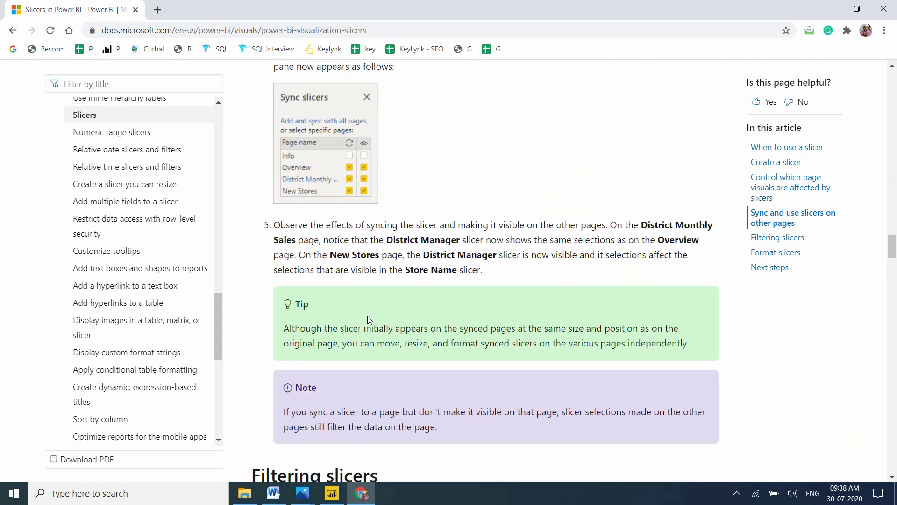
Connect to the pinned SQL Server entry under Recent sources to list its four databases.
{"action": "left_click", "coordinate": [332, 500]}
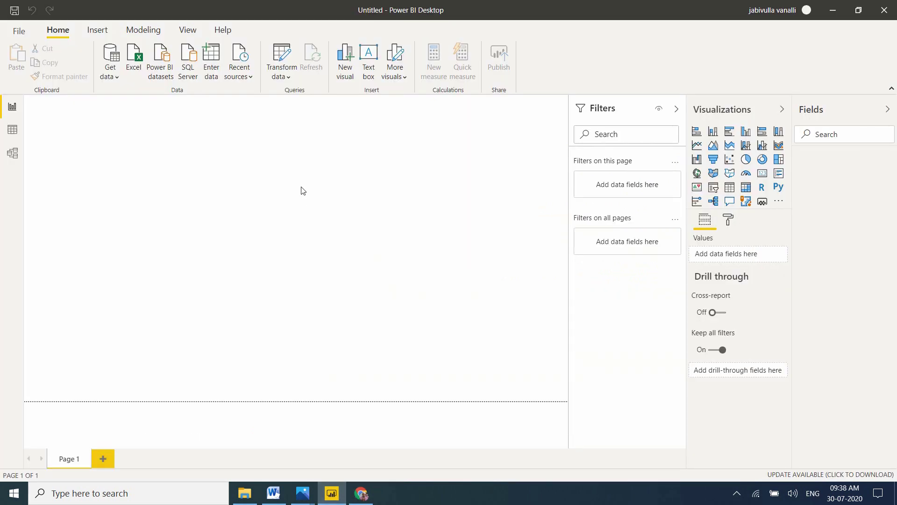
{"action": "left_click", "coordinate": [249, 78]}
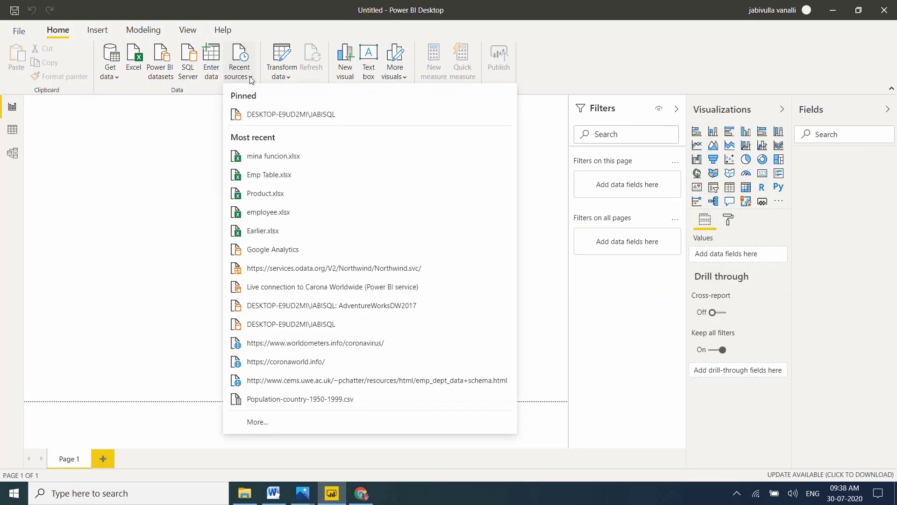
{"action": "left_click", "coordinate": [273, 120]}
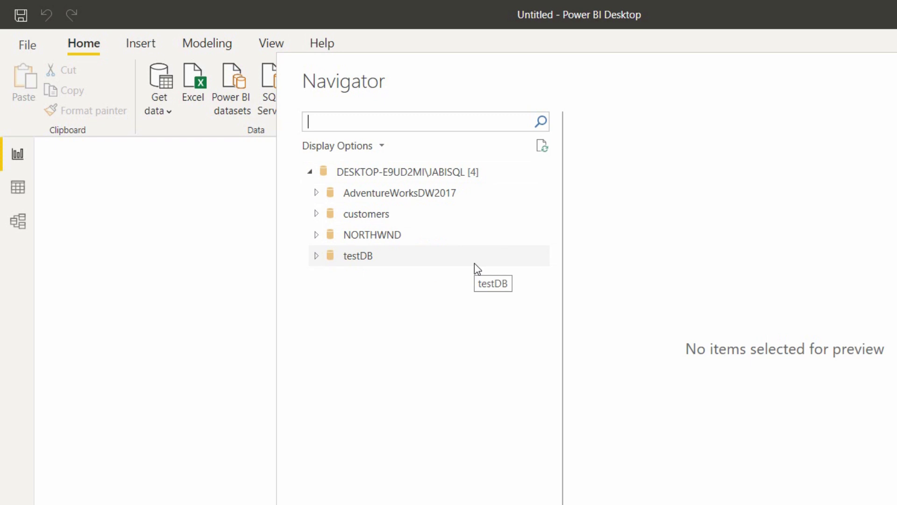
Tick DimCustomer, DimDate, DimGeography, FactInternetSales and FactResellerSales in AdventureWorksDW2017, then Load.
{"action": "left_click", "coordinate": [316, 196]}
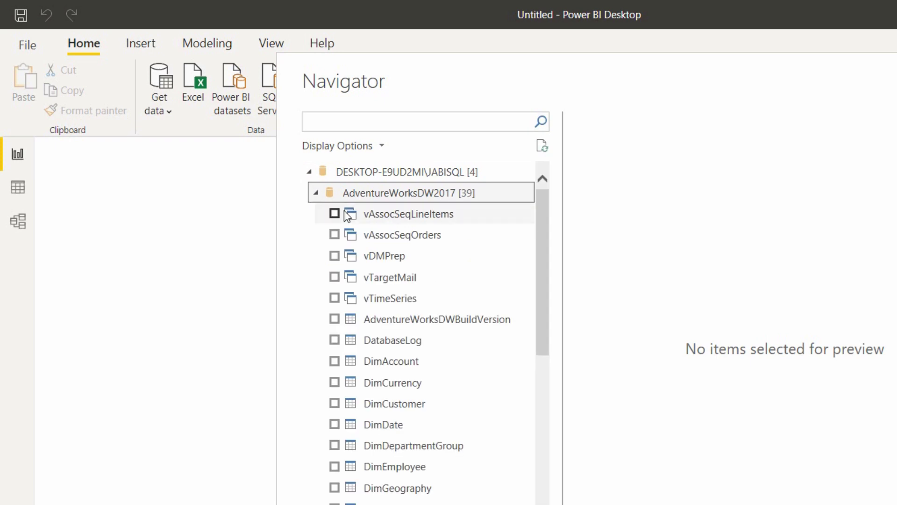
{"action": "left_click", "coordinate": [334, 425]}
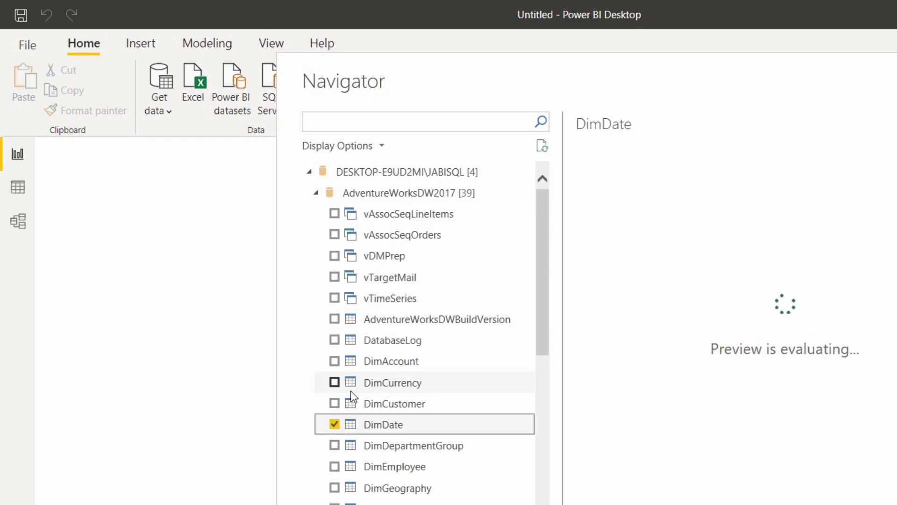
{"action": "left_click", "coordinate": [334, 403]}
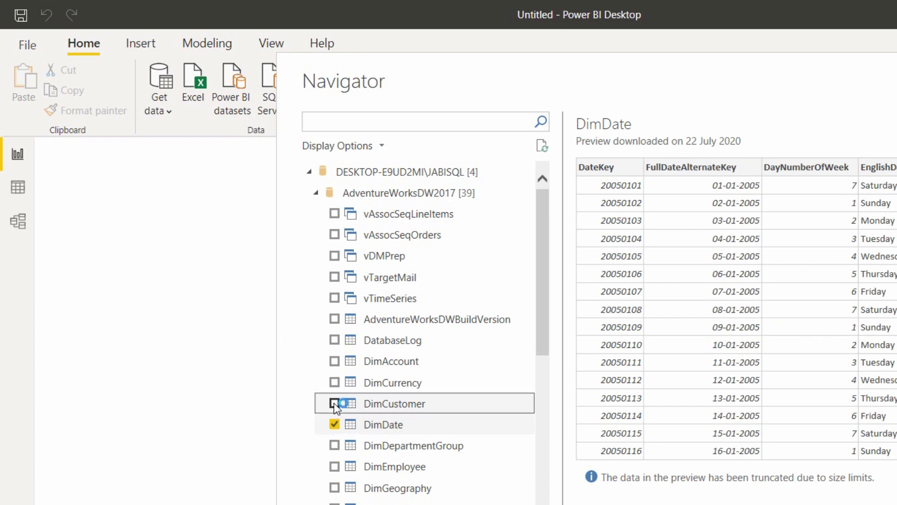
{"action": "left_click", "coordinate": [335, 488]}
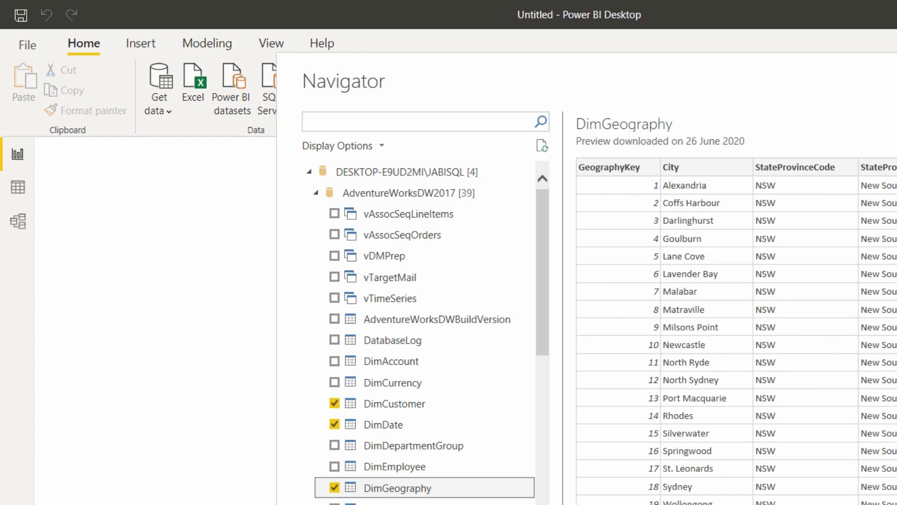
{"action": "scroll", "coordinate": [425, 327], "scroll_direction": "down", "scroll_amount": 5}
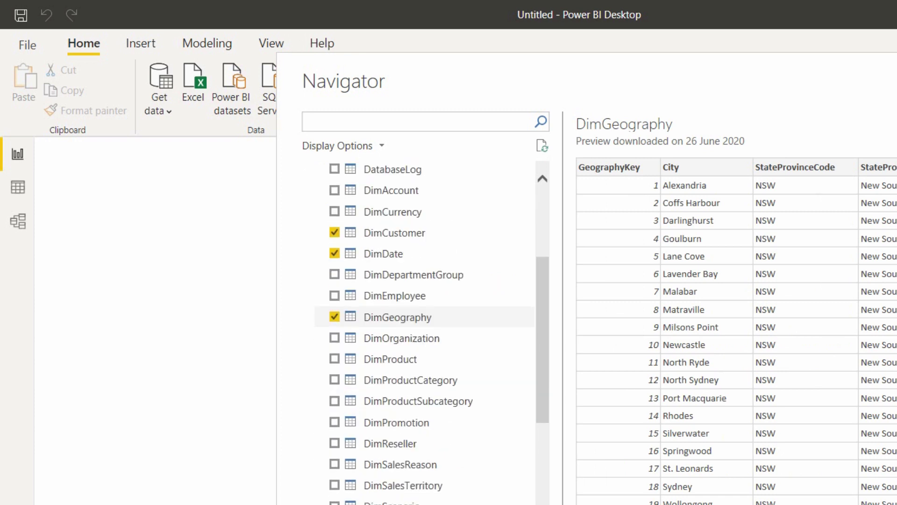
{"action": "scroll", "coordinate": [363, 428], "scroll_direction": "down", "scroll_amount": 2}
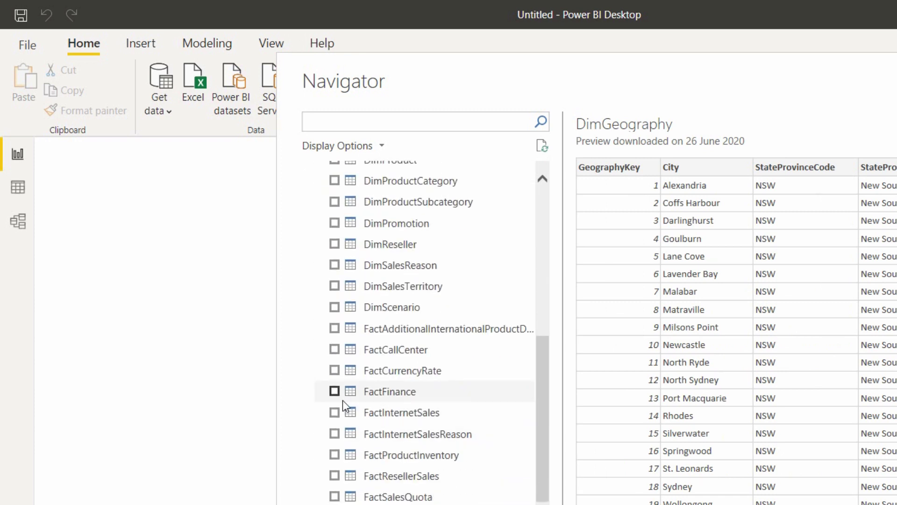
{"action": "left_click", "coordinate": [335, 413]}
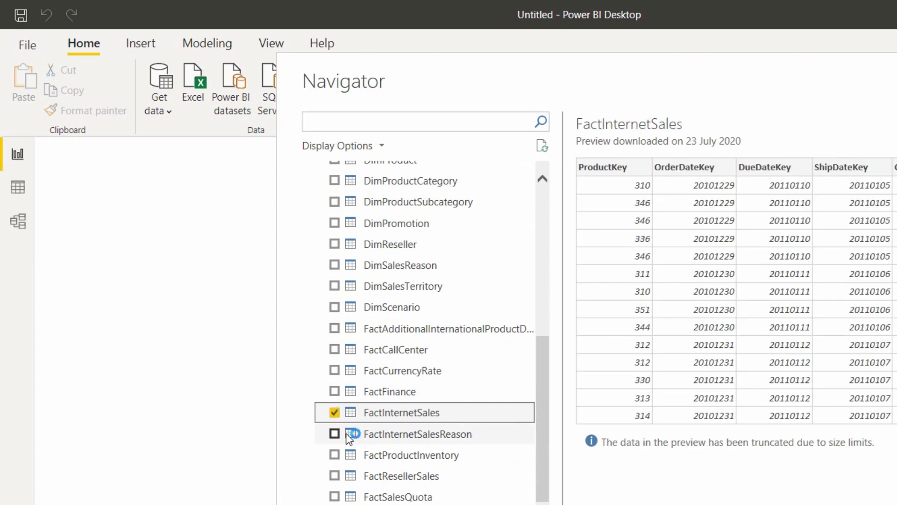
{"action": "left_click", "coordinate": [334, 475]}
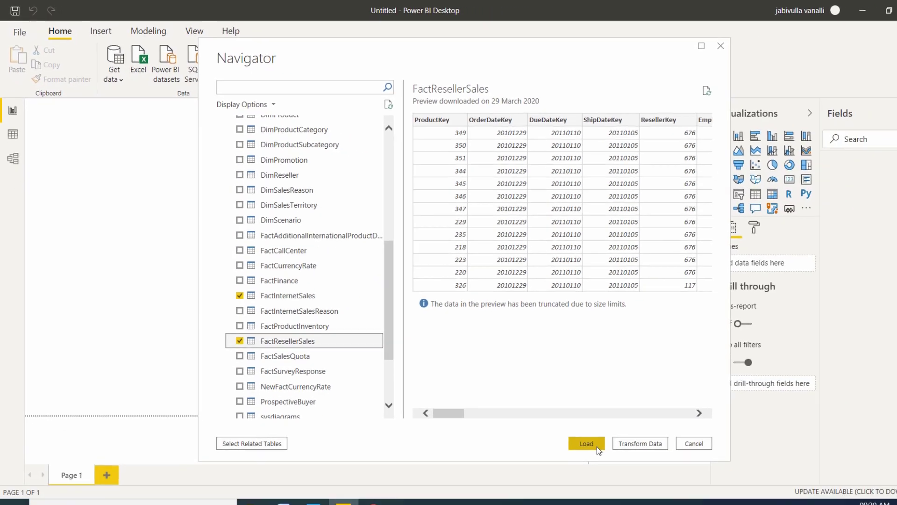
{"action": "left_click", "coordinate": [593, 445]}
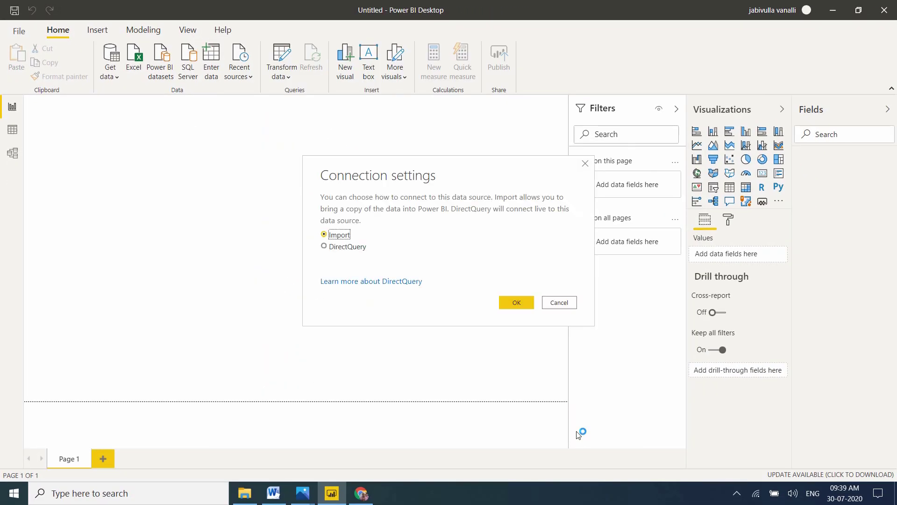
Confirm Import storage mode so the five tables load into the Fields pane.
{"action": "left_click", "coordinate": [510, 299]}
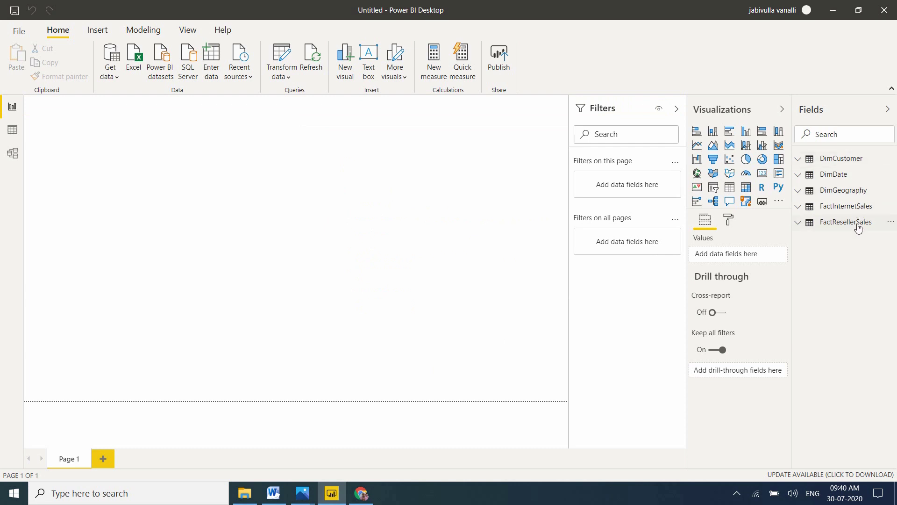
{"action": "mouse_move", "coordinate": [858, 228]}
Create a chart from DimDate CalendarYear and FactInternetSales SalesAmount.
{"action": "left_click", "coordinate": [824, 175]}
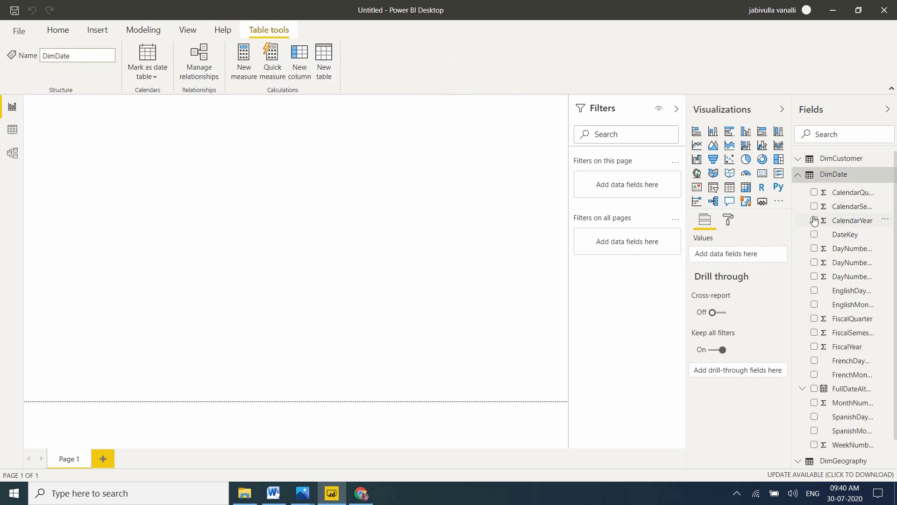
{"action": "left_click", "coordinate": [815, 220]}
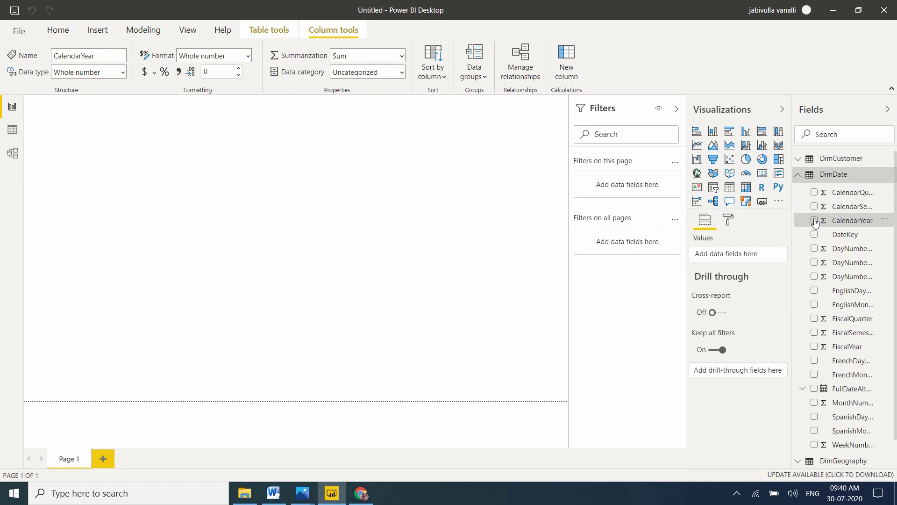
{"action": "left_click", "coordinate": [814, 220]}
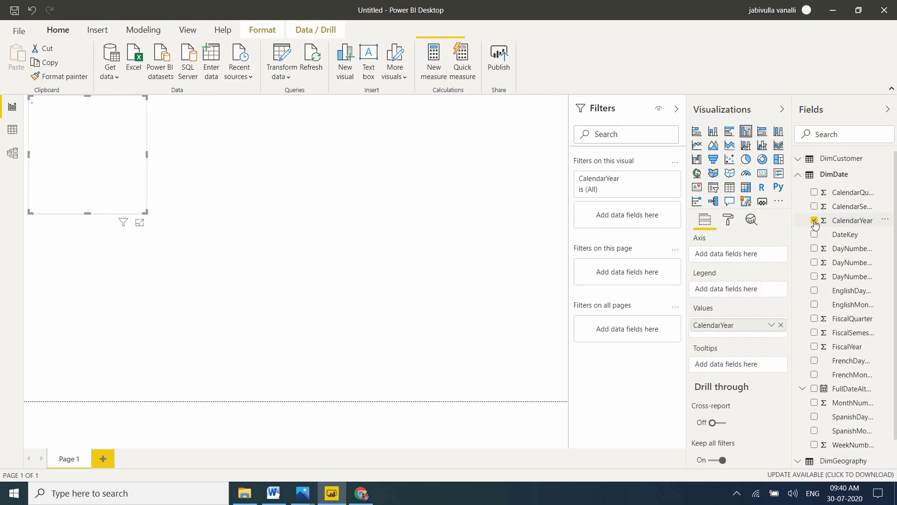
{"action": "left_click", "coordinate": [803, 176]}
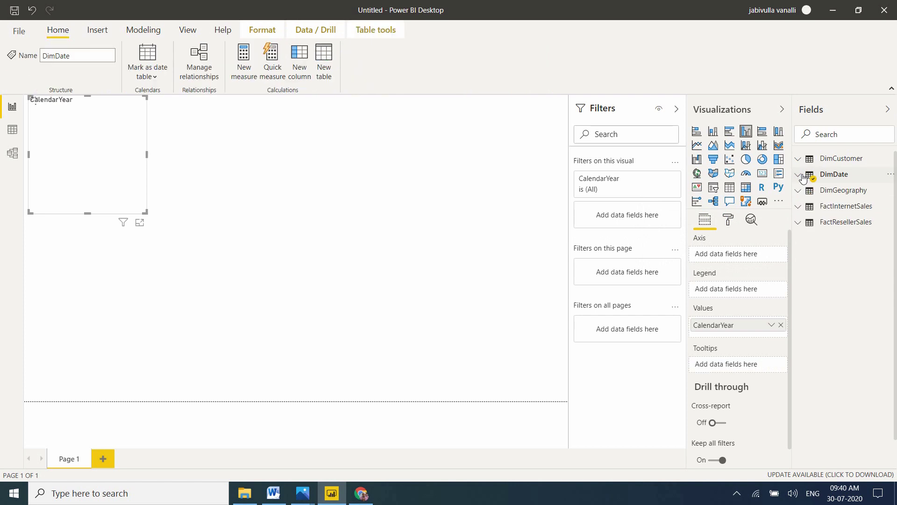
{"action": "left_click", "coordinate": [800, 207]}
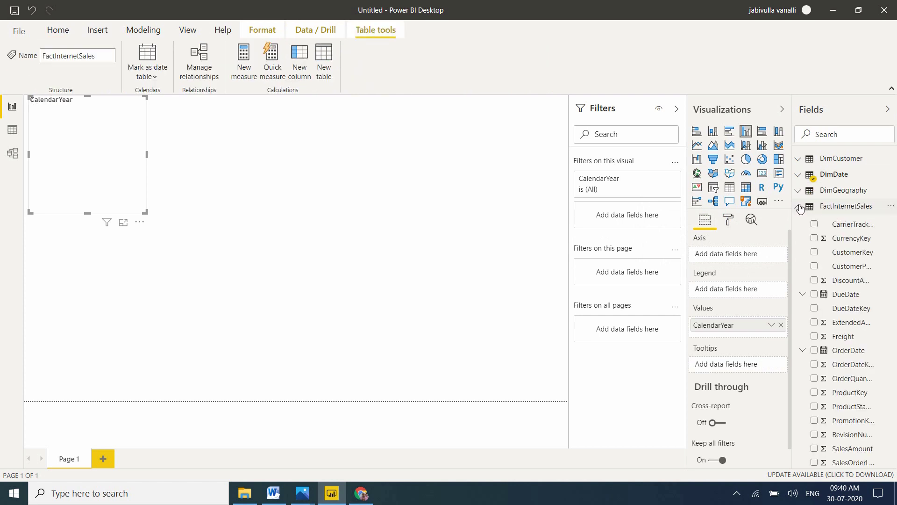
{"action": "scroll", "coordinate": [895, 308], "scroll_direction": "down", "scroll_amount": 3}
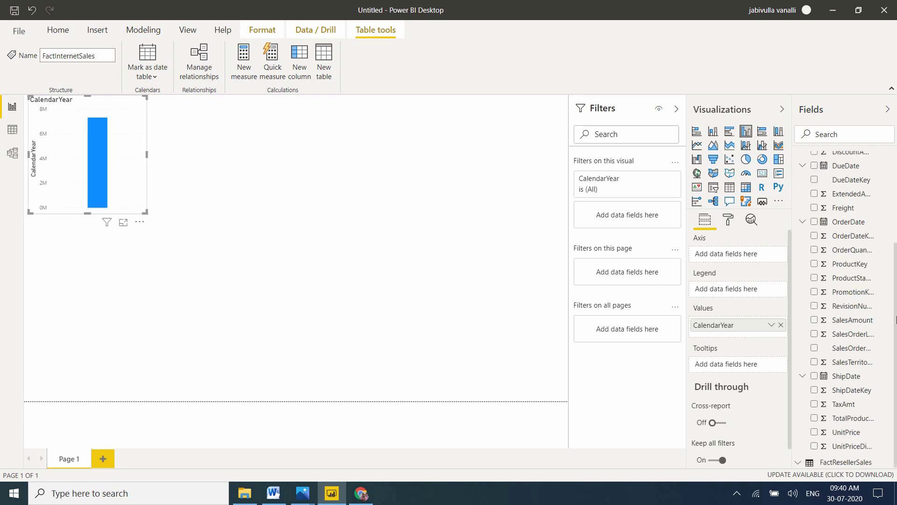
{"action": "left_click", "coordinate": [814, 318]}
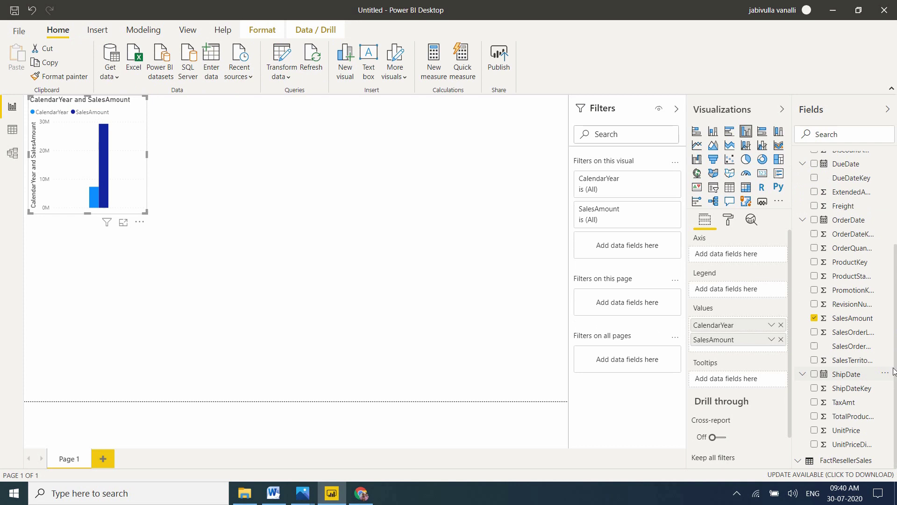
{"action": "left_click_drag", "start_coordinate": [896, 373], "coordinate": [896, 177]}
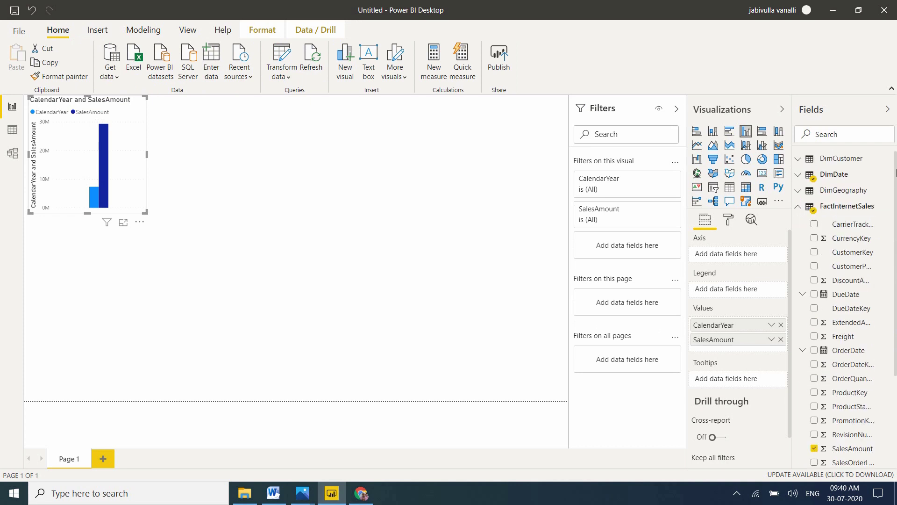
{"action": "left_click", "coordinate": [802, 208]}
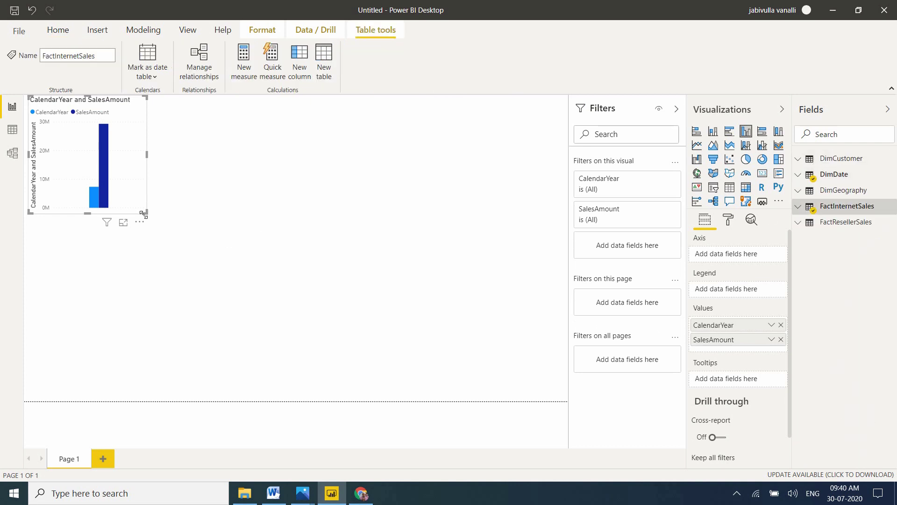
Enlarge the chart at the canvas's top-left and move CalendarYear into the Axis well.
{"action": "left_click_drag", "start_coordinate": [144, 212], "coordinate": [199, 232]}
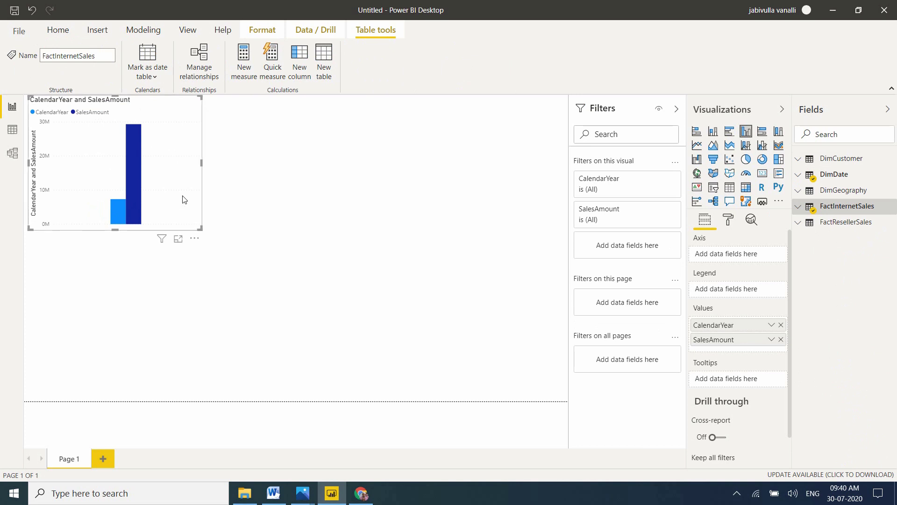
{"action": "mouse_move", "coordinate": [184, 198]}
{"action": "left_mouse_down"}
{"action": "mouse_move", "coordinate": [190, 214]}
{"action": "mouse_move", "coordinate": [176, 202]}
{"action": "left_mouse_up"}
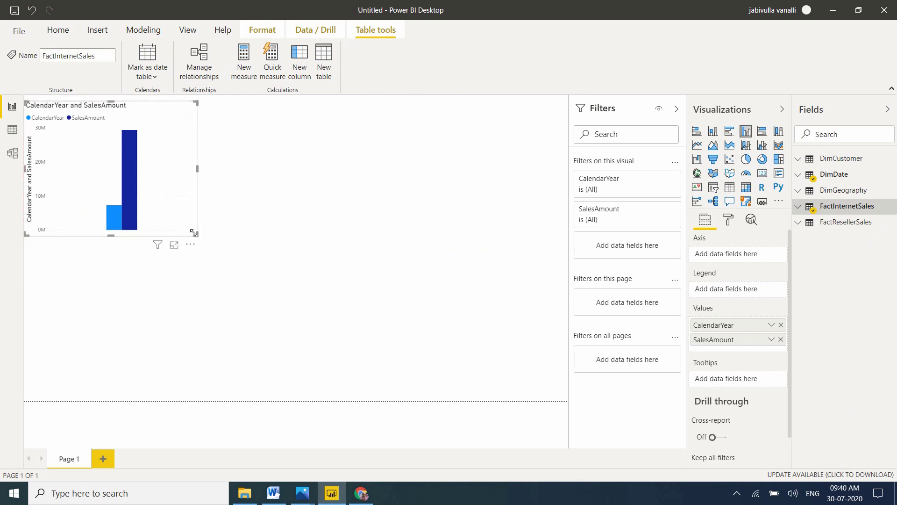
{"action": "left_click_drag", "start_coordinate": [193, 236], "coordinate": [184, 202]}
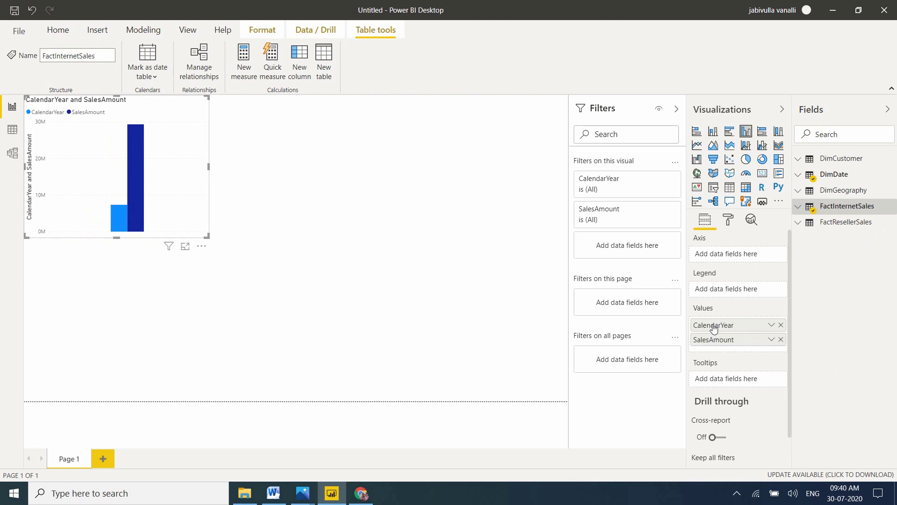
{"action": "left_click_drag", "start_coordinate": [714, 328], "coordinate": [731, 255]}
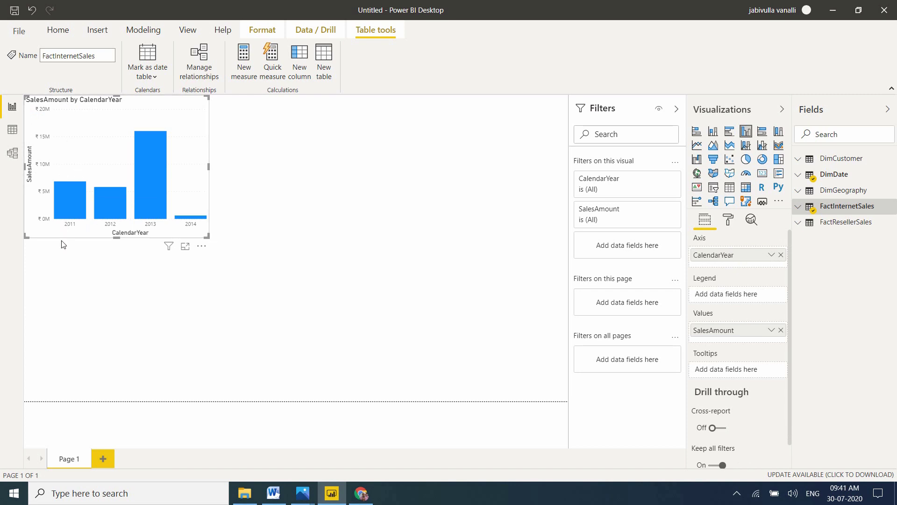
Create a map below the chart from DimGeography EnglishCountryRegionName.
{"action": "left_click", "coordinate": [283, 156]}
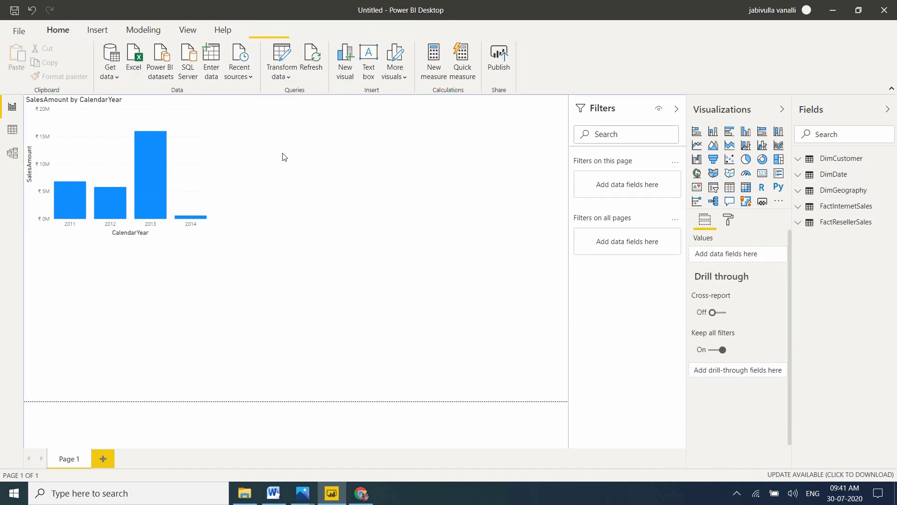
{"action": "left_click", "coordinate": [797, 191]}
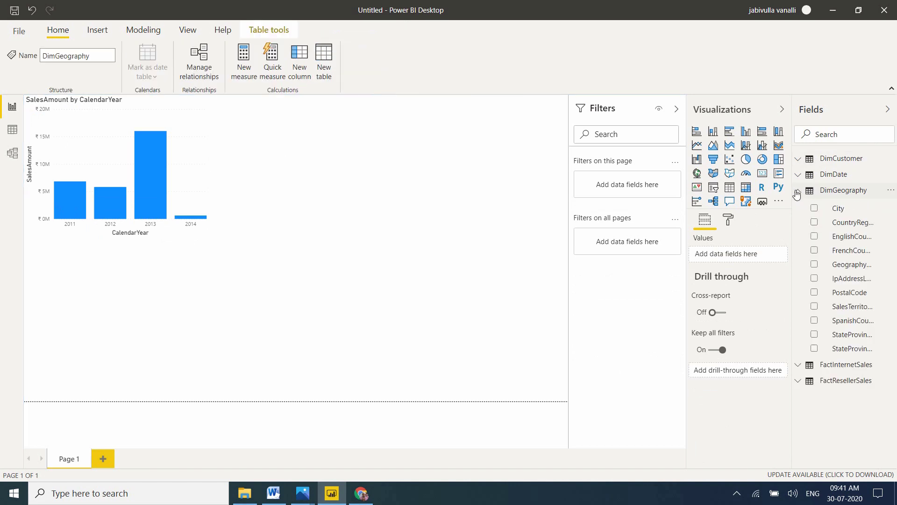
{"action": "left_click", "coordinate": [814, 237]}
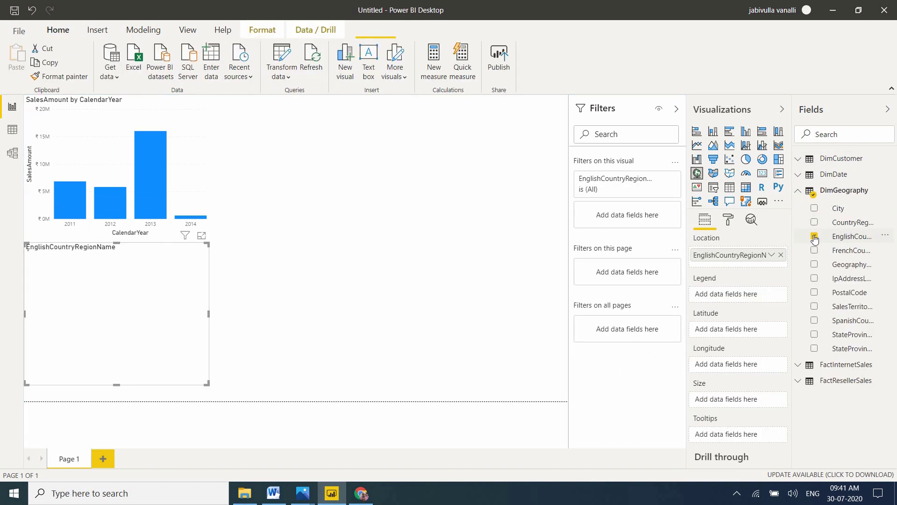
{"action": "left_click", "coordinate": [815, 237]}
{"action": "left_click", "coordinate": [798, 191]}
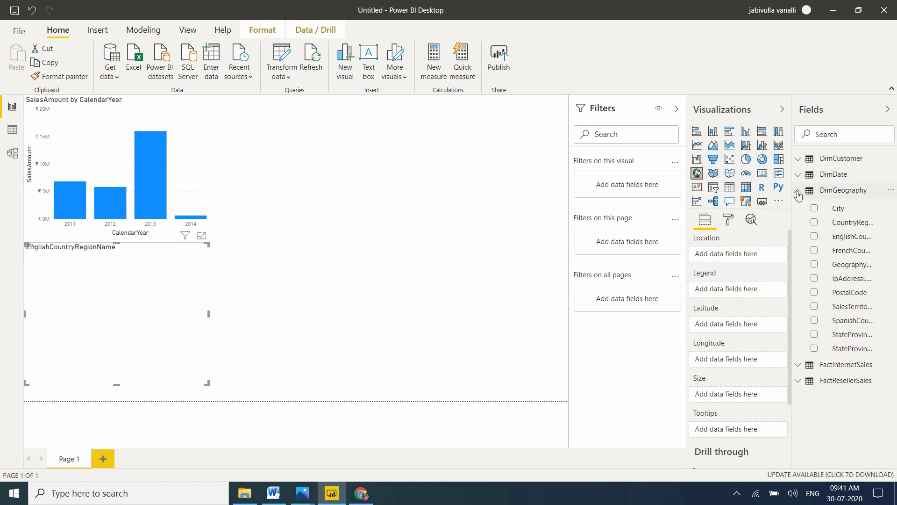
{"action": "left_click", "coordinate": [802, 191]}
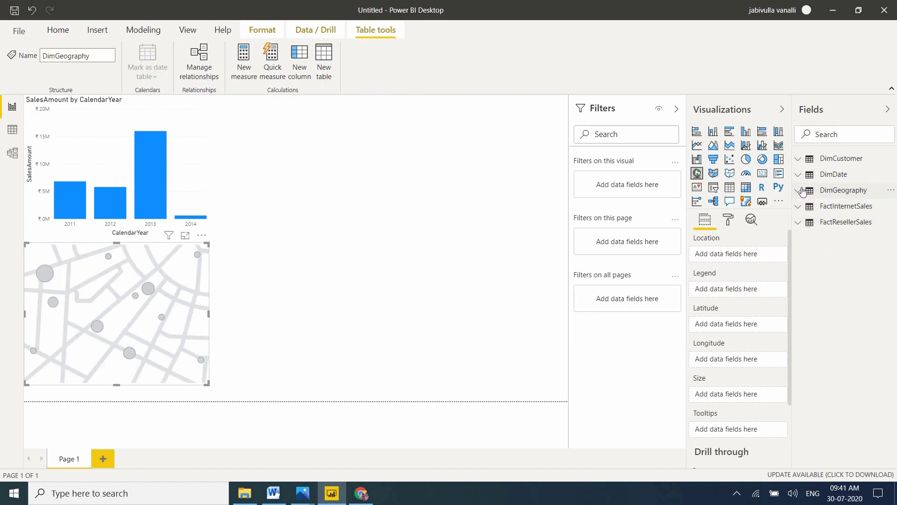
{"action": "left_click", "coordinate": [802, 192]}
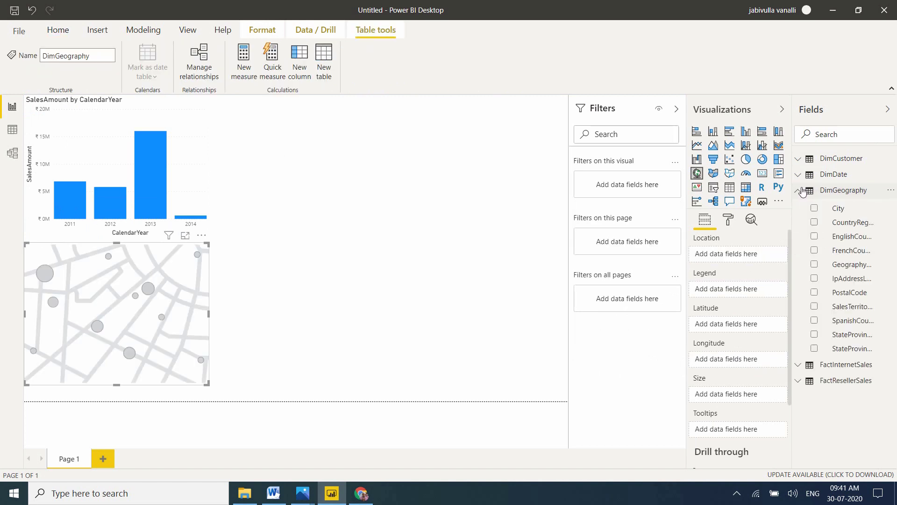
{"action": "left_click", "coordinate": [813, 237]}
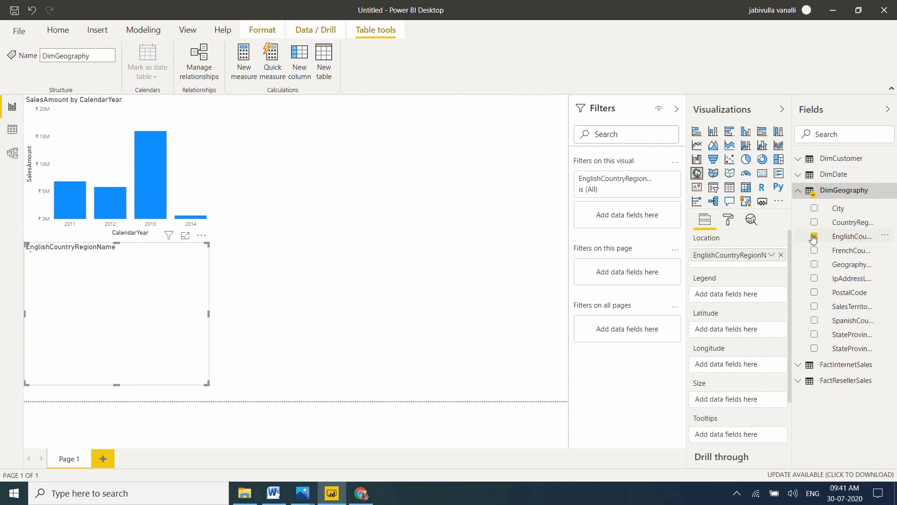
{"action": "left_click", "coordinate": [798, 192]}
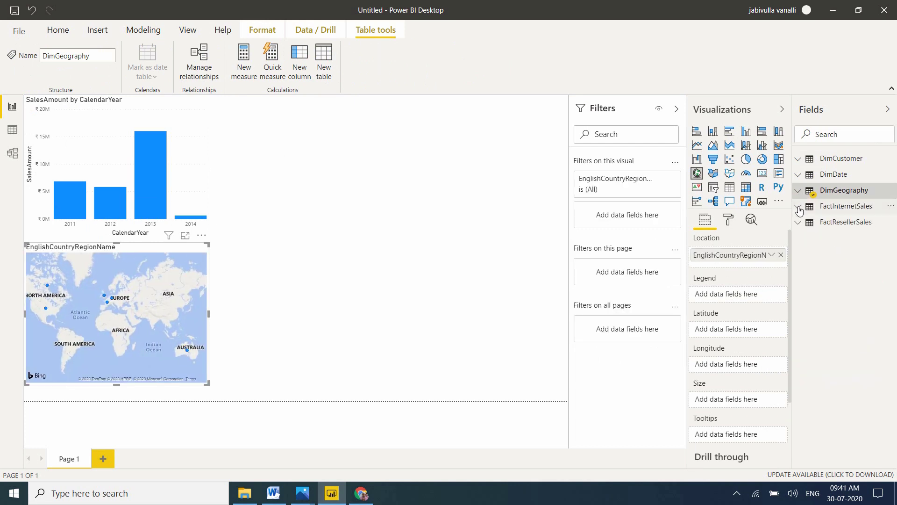
Size the map bubbles by FactInternetSales SalesAmount.
{"action": "left_click", "coordinate": [798, 208]}
{"action": "left_click_drag", "start_coordinate": [895, 267], "coordinate": [895, 348]}
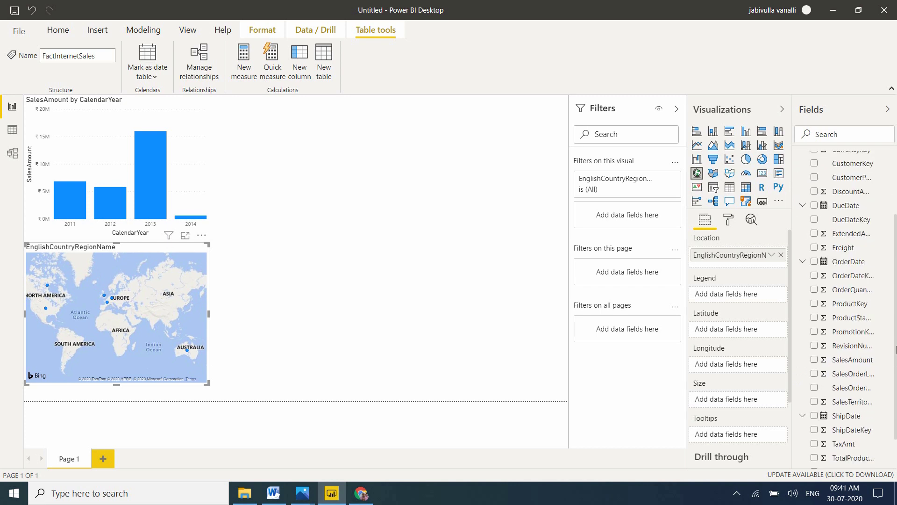
{"action": "left_click", "coordinate": [813, 360]}
{"action": "left_click_drag", "start_coordinate": [895, 358], "coordinate": [896, 191]}
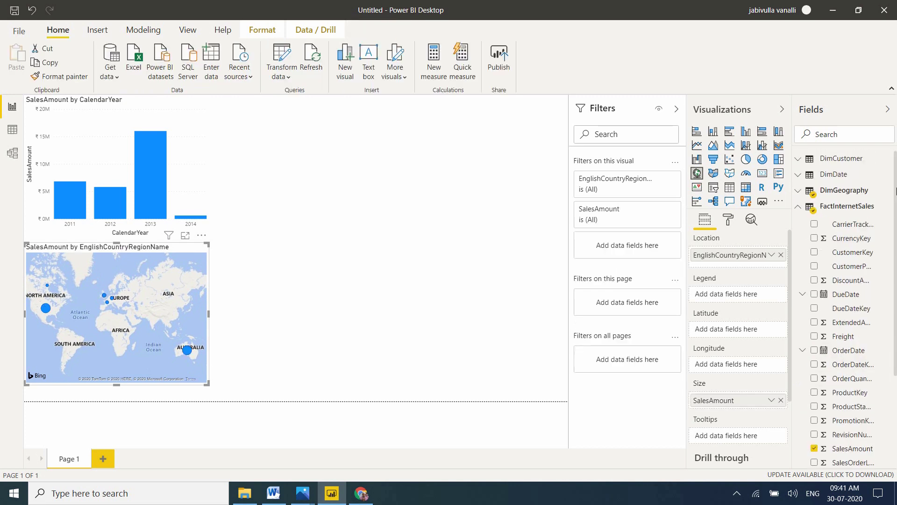
{"action": "left_click", "coordinate": [799, 208]}
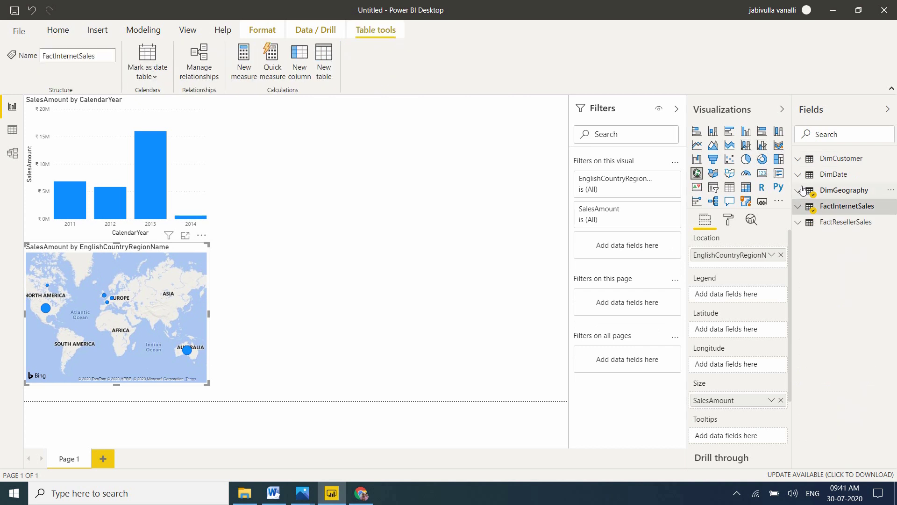
Turn the map into a table beside the chart and apply the Bold header flashy rows style.
{"action": "left_click", "coordinate": [729, 188]}
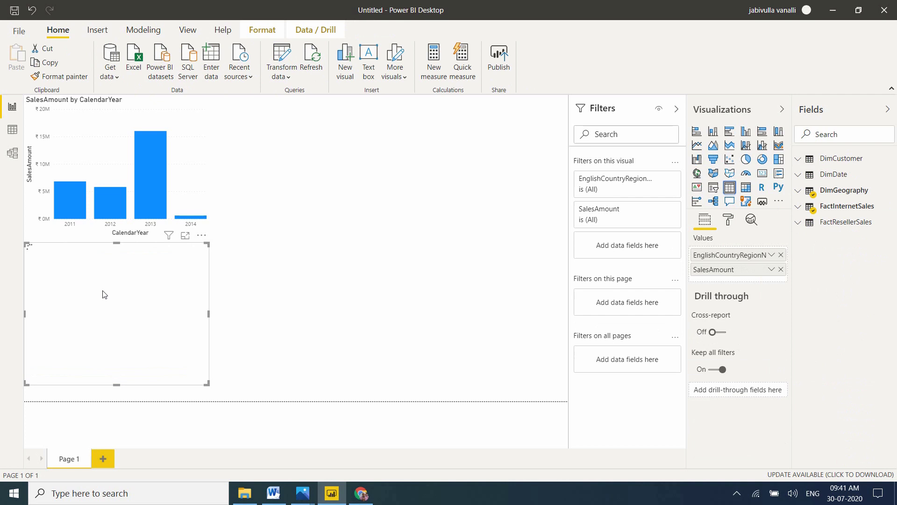
{"action": "left_click_drag", "start_coordinate": [106, 337], "coordinate": [403, 200]}
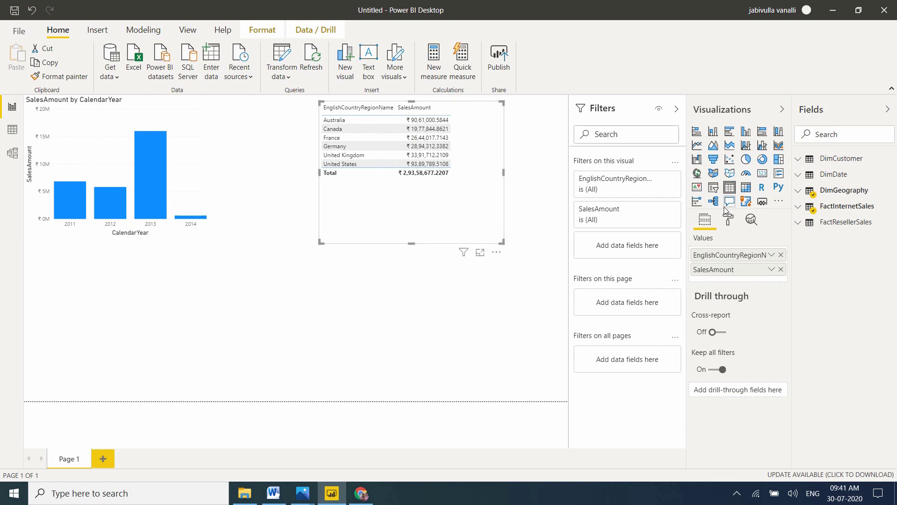
{"action": "left_click", "coordinate": [729, 219]}
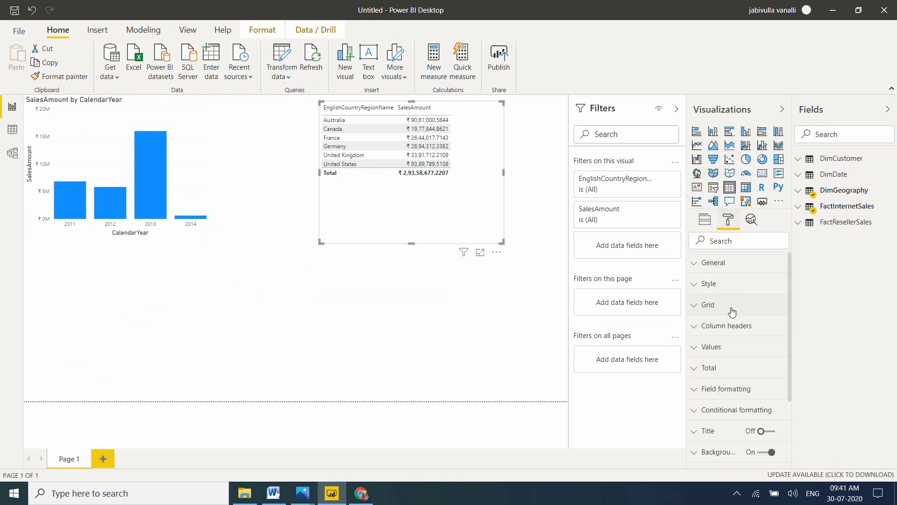
{"action": "left_click", "coordinate": [720, 285]}
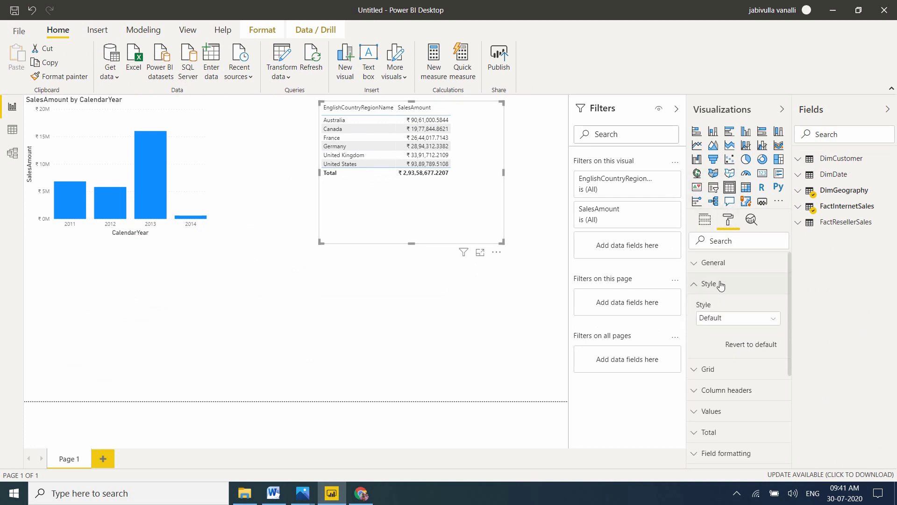
{"action": "left_click", "coordinate": [749, 322]}
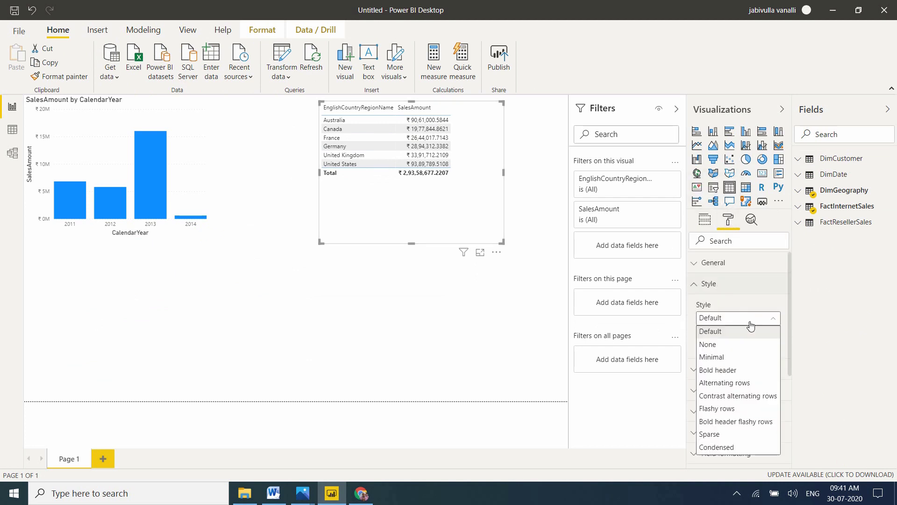
{"action": "left_click", "coordinate": [736, 421]}
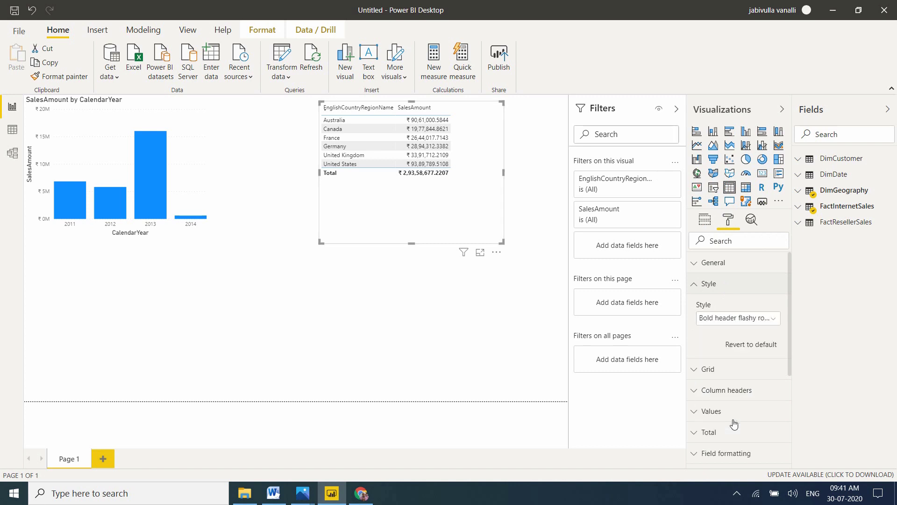
{"action": "left_click", "coordinate": [698, 285]}
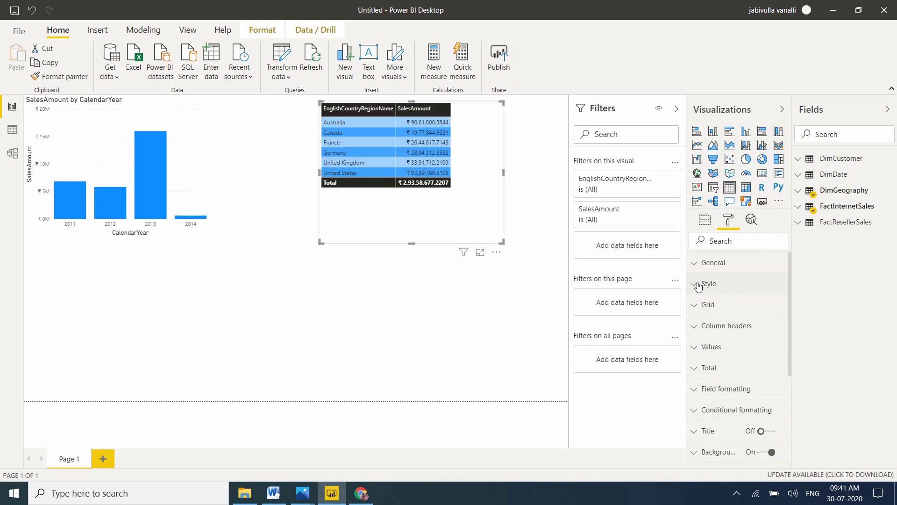
Set the table's column header and value text size to 14 pt.
{"action": "left_click", "coordinate": [695, 329]}
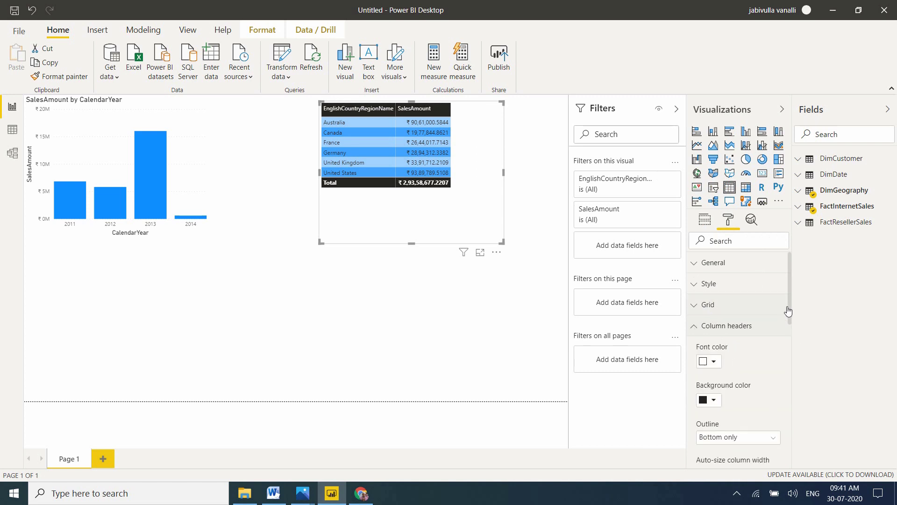
{"action": "left_click_drag", "start_coordinate": [788, 308], "coordinate": [801, 380]}
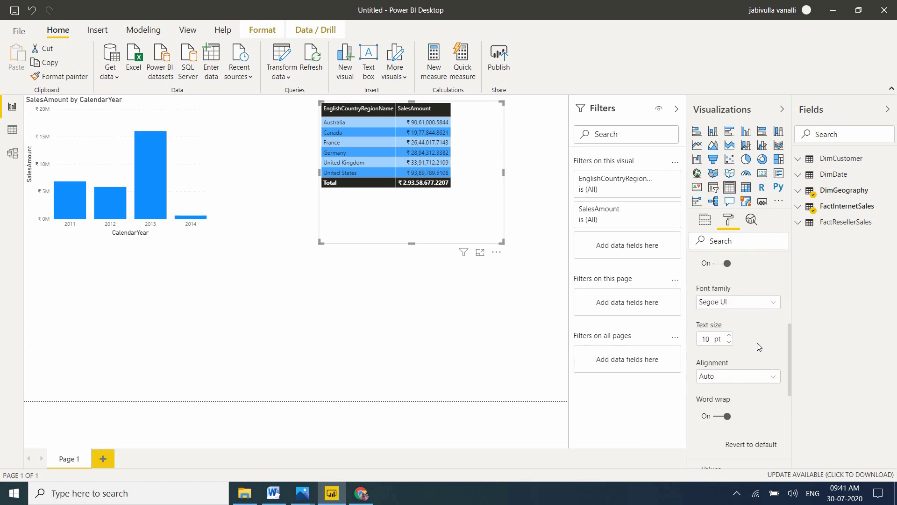
{"action": "left_click", "coordinate": [729, 336]}
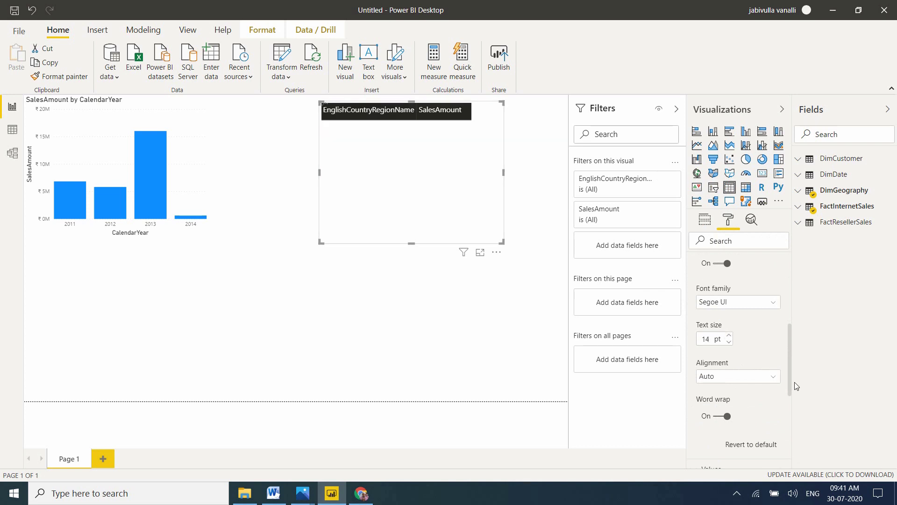
{"action": "left_click_drag", "start_coordinate": [790, 380], "coordinate": [798, 322]}
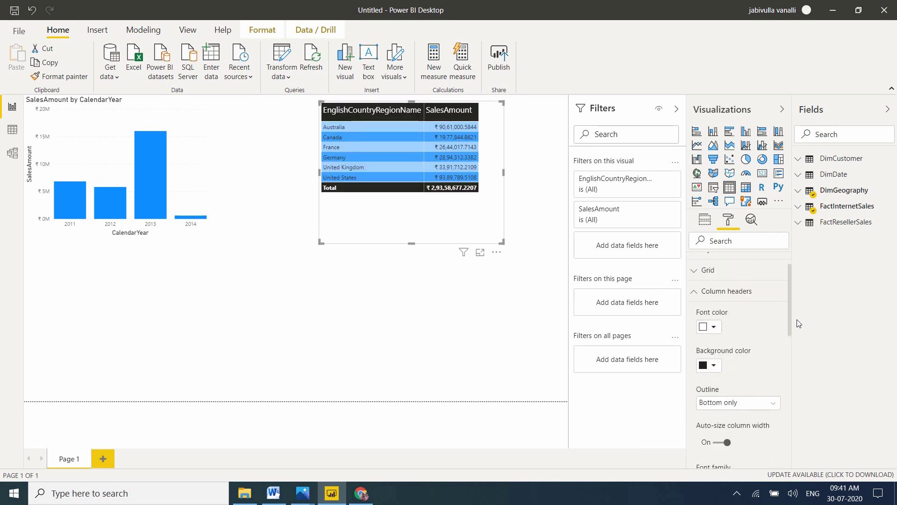
{"action": "left_click", "coordinate": [695, 292]}
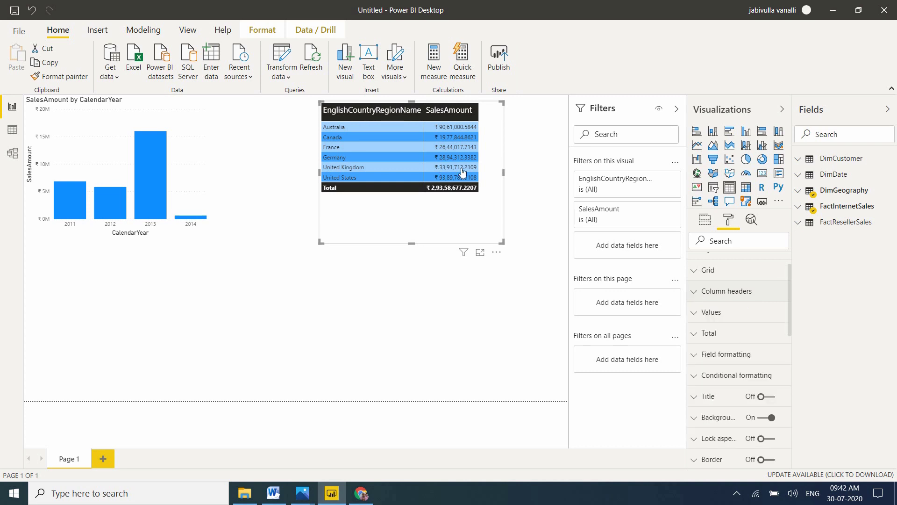
{"action": "left_click", "coordinate": [714, 313]}
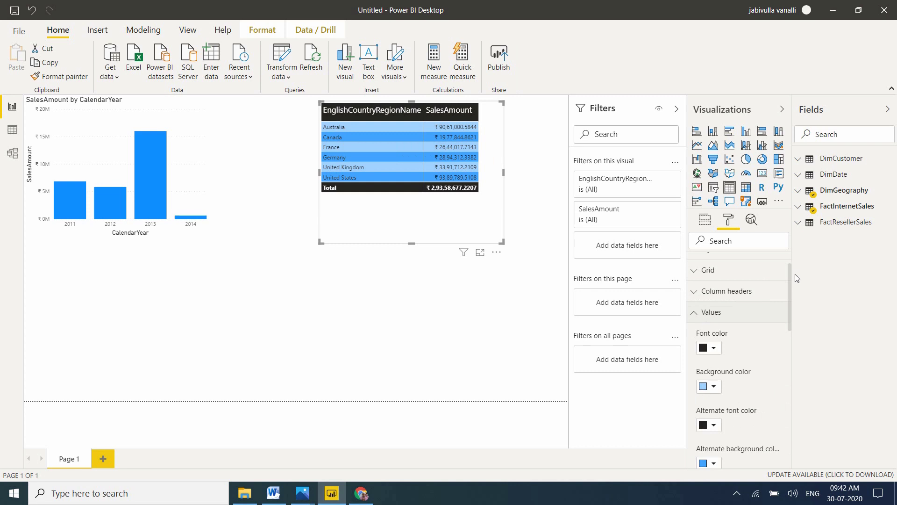
{"action": "left_click_drag", "start_coordinate": [790, 275], "coordinate": [798, 362]}
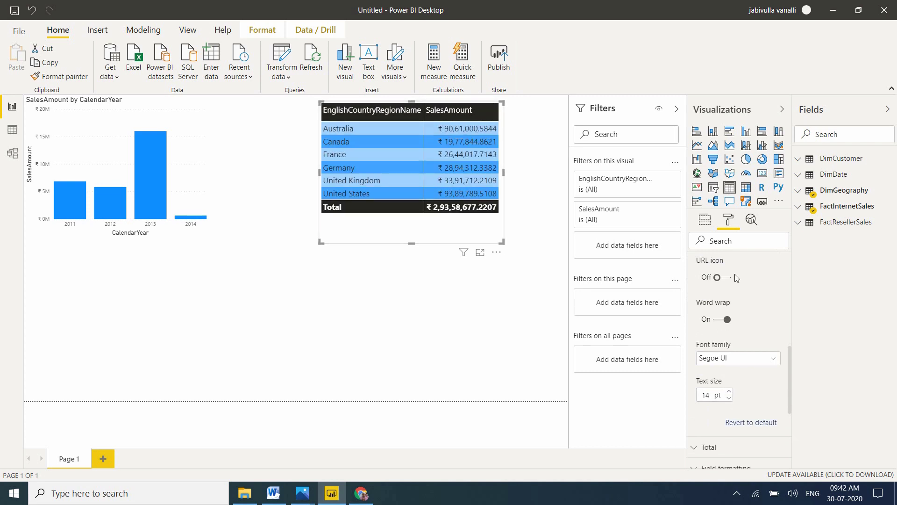
{"action": "left_click", "coordinate": [704, 221]}
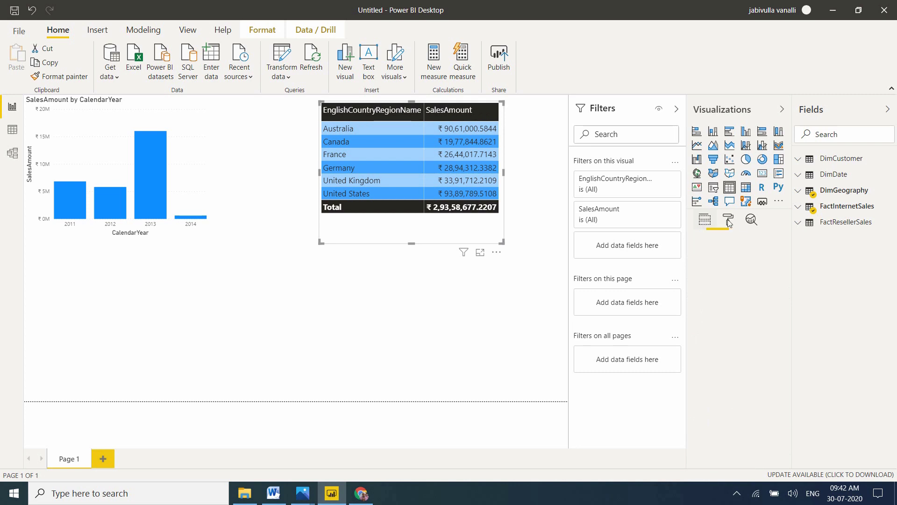
Drag SalesAmount onto the canvas as a card showing ₹29.36M, sized and placed under the chart.
{"action": "left_click", "coordinate": [827, 207]}
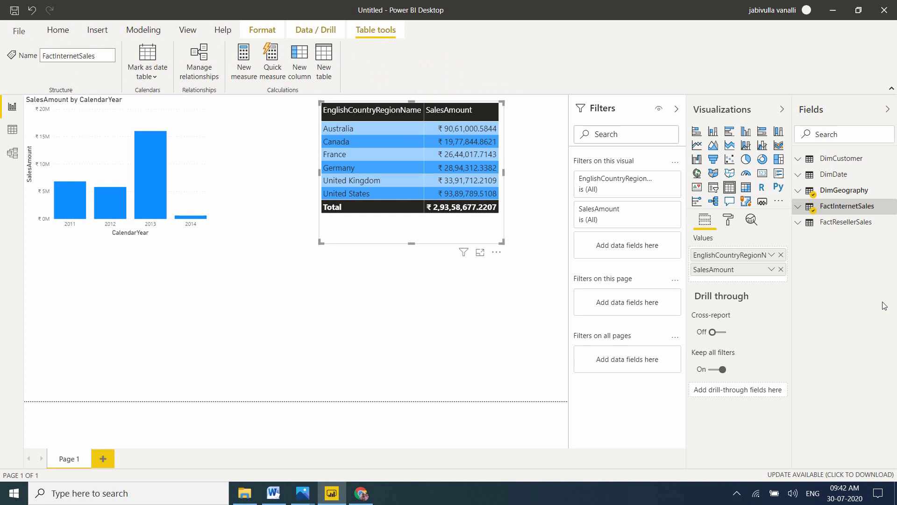
{"action": "left_click", "coordinate": [859, 209]}
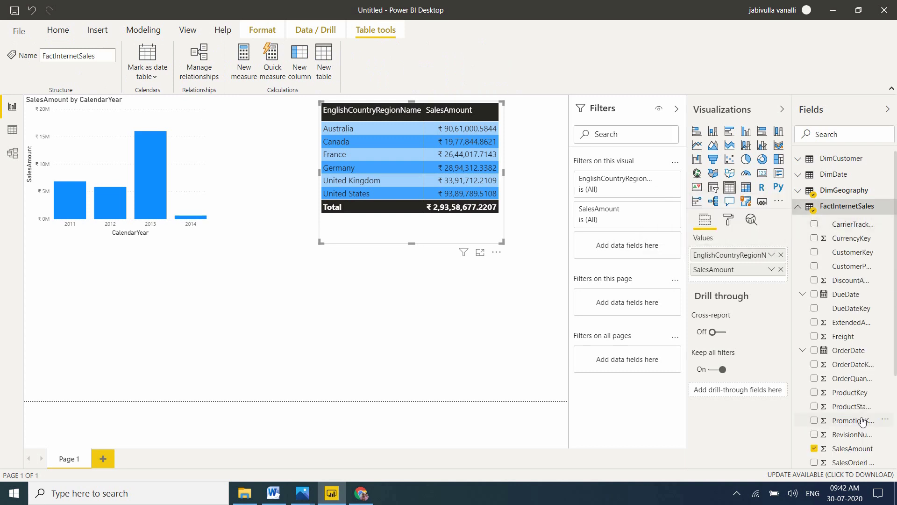
{"action": "left_click_drag", "start_coordinate": [850, 449], "coordinate": [136, 317]}
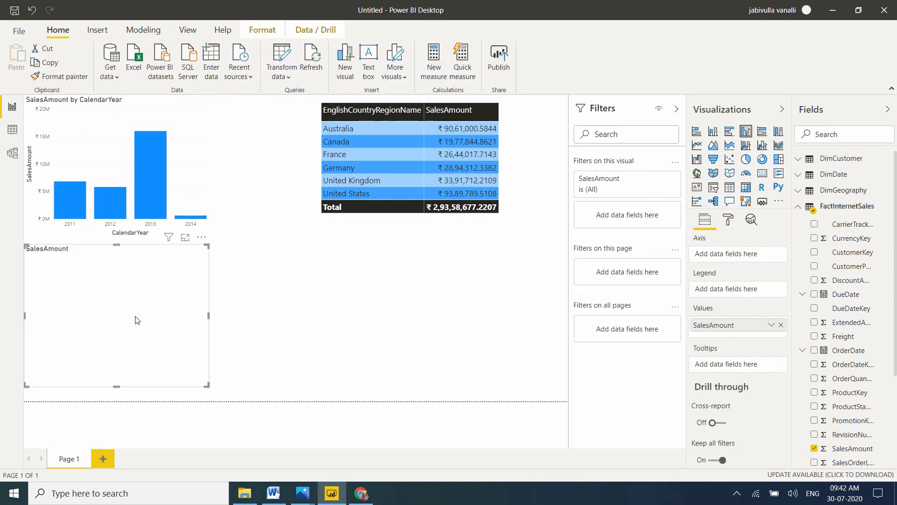
{"action": "left_click", "coordinate": [762, 175]}
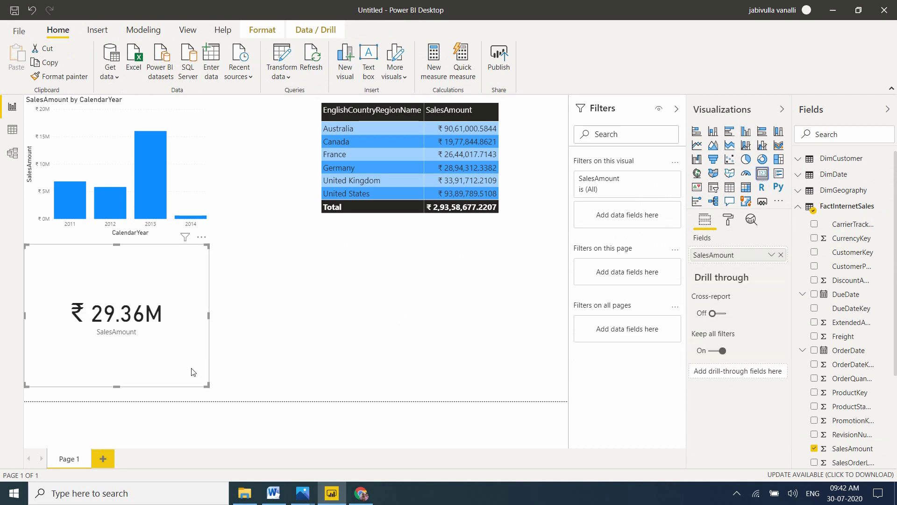
{"action": "left_click_drag", "start_coordinate": [207, 384], "coordinate": [186, 352]}
{"action": "left_click_drag", "start_coordinate": [164, 320], "coordinate": [168, 326]}
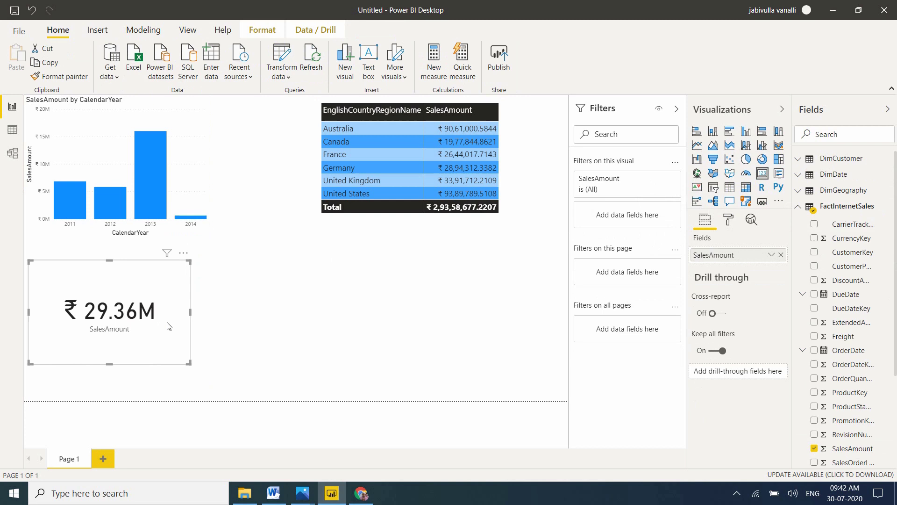
Insert a slicer of DimDate CalendarYear displayed as a checkbox list.
{"action": "left_click", "coordinate": [337, 333]}
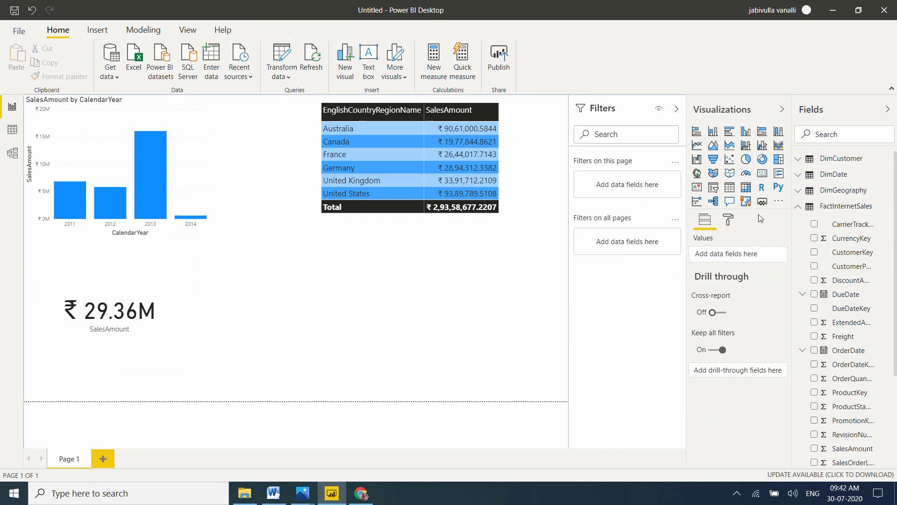
{"action": "left_click", "coordinate": [713, 187]}
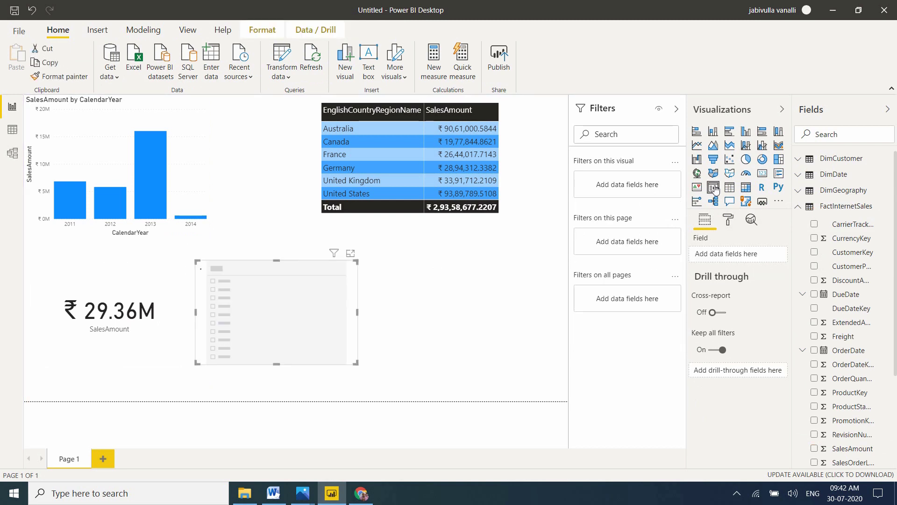
{"action": "left_click", "coordinate": [800, 209]}
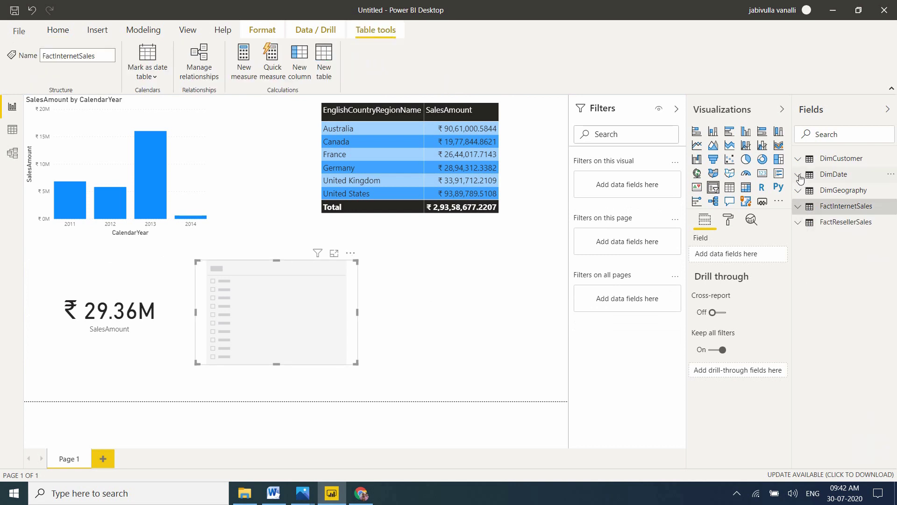
{"action": "left_click", "coordinate": [799, 176]}
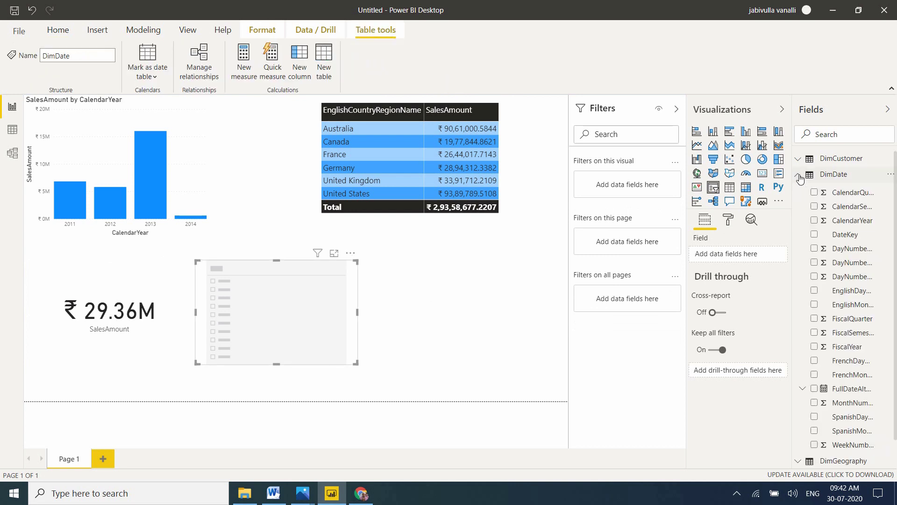
{"action": "left_click", "coordinate": [814, 221]}
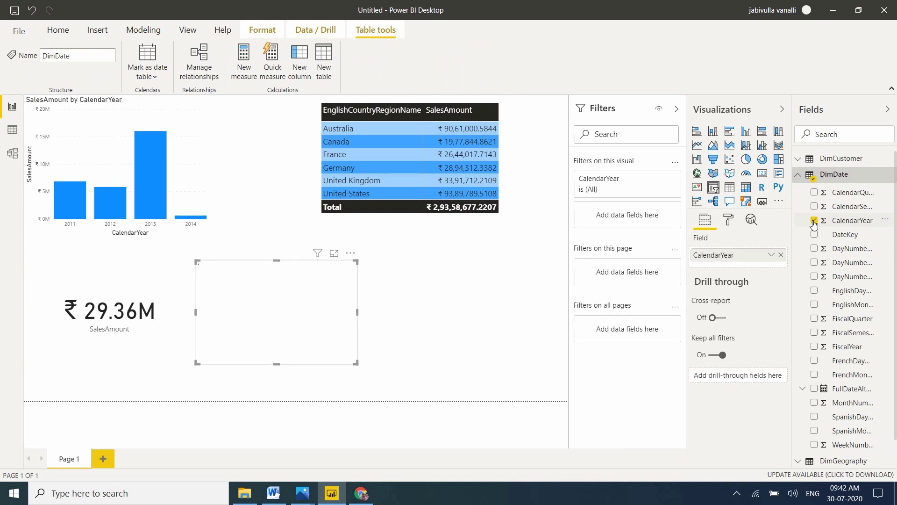
{"action": "left_click", "coordinate": [799, 176]}
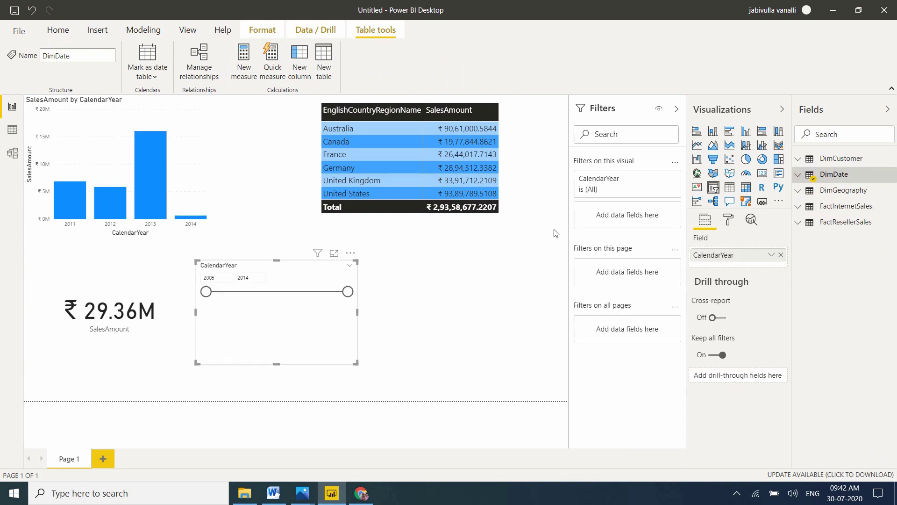
{"action": "left_click", "coordinate": [350, 266]}
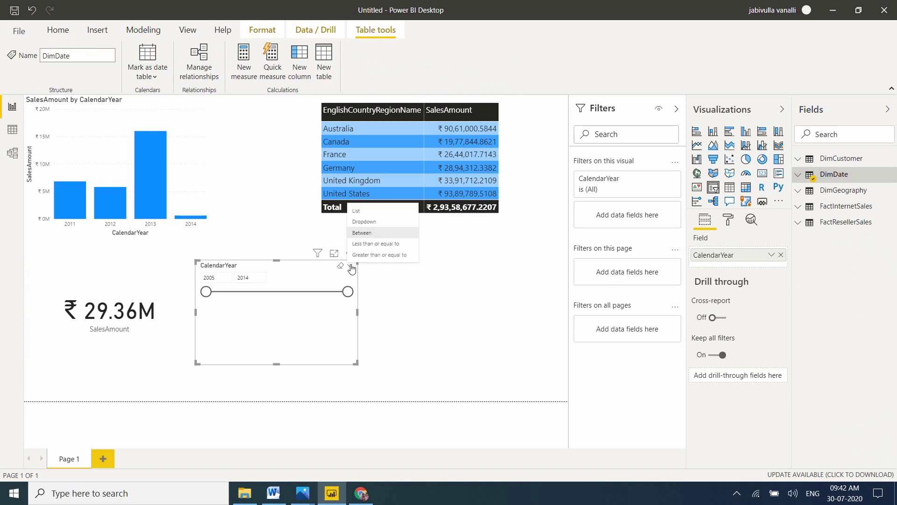
{"action": "left_click", "coordinate": [358, 211]}
Move and resize the slicer beside the card, clearing its 2013 selection.
{"action": "left_click_drag", "start_coordinate": [351, 326], "coordinate": [459, 335]}
{"action": "left_click_drag", "start_coordinate": [479, 369], "coordinate": [404, 373]}
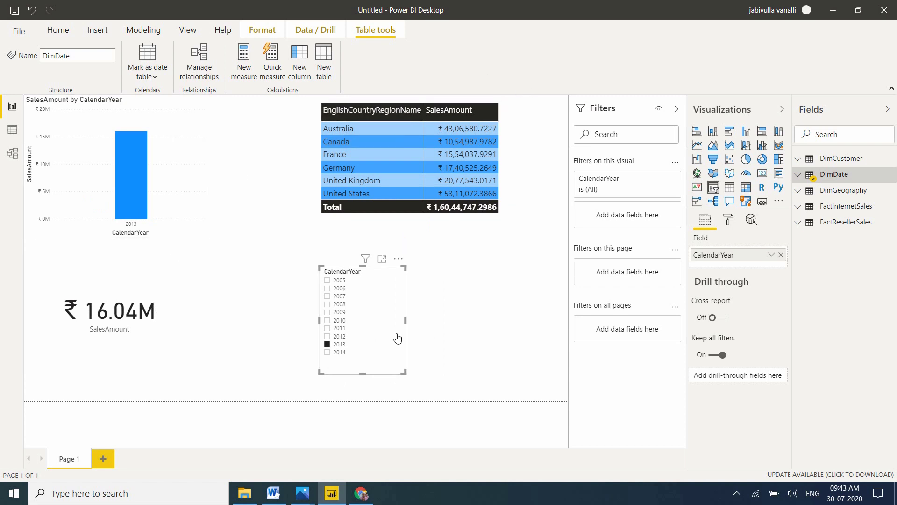
{"action": "left_click", "coordinate": [328, 345]}
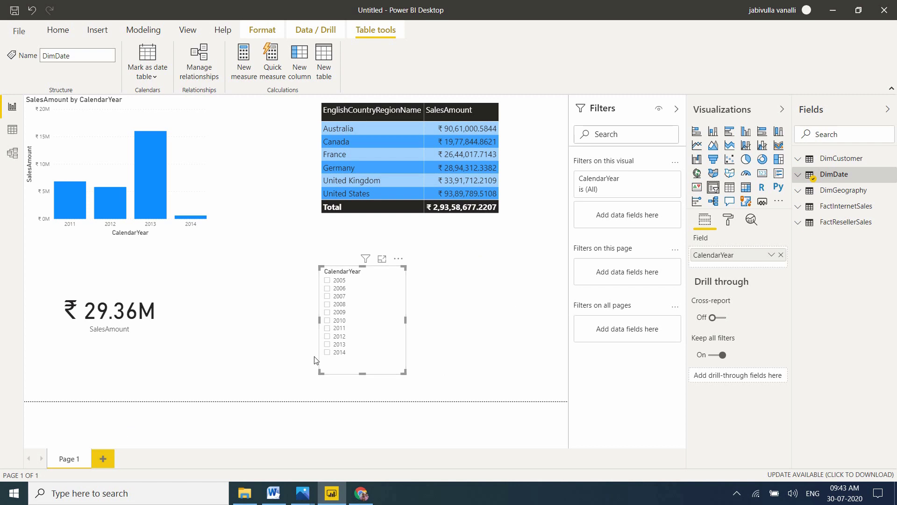
Add a new Page 2 with a map of EnglishCountryRegionName sized by SalesAmount.
{"action": "left_click", "coordinate": [105, 458]}
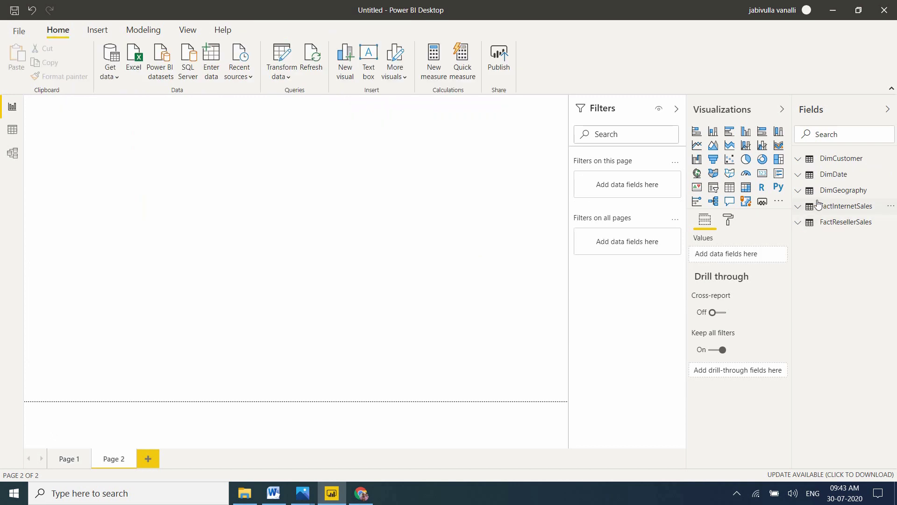
{"action": "left_click", "coordinate": [799, 192]}
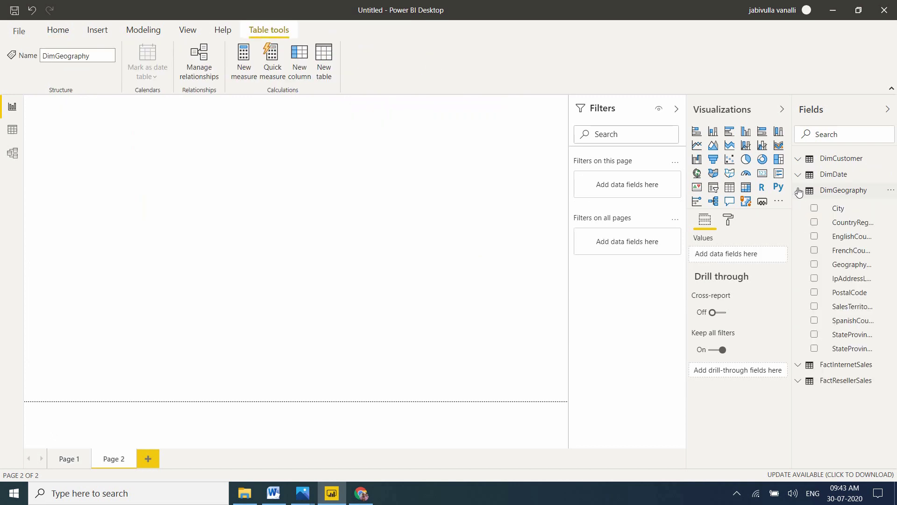
{"action": "left_click", "coordinate": [813, 236]}
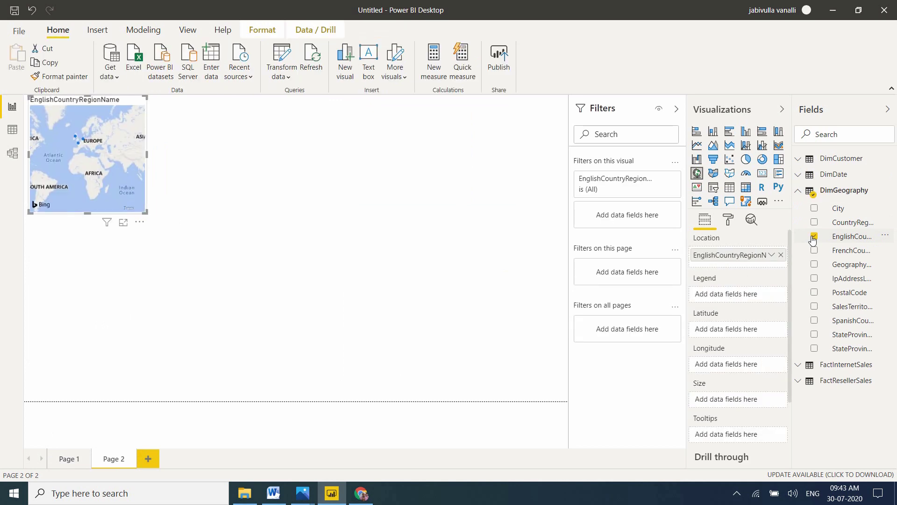
{"action": "left_click", "coordinate": [810, 192]}
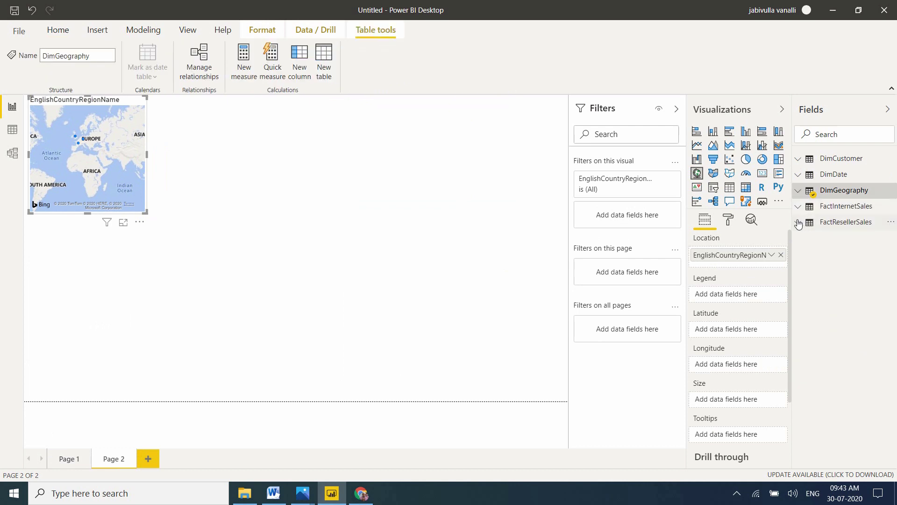
{"action": "left_click", "coordinate": [798, 222]}
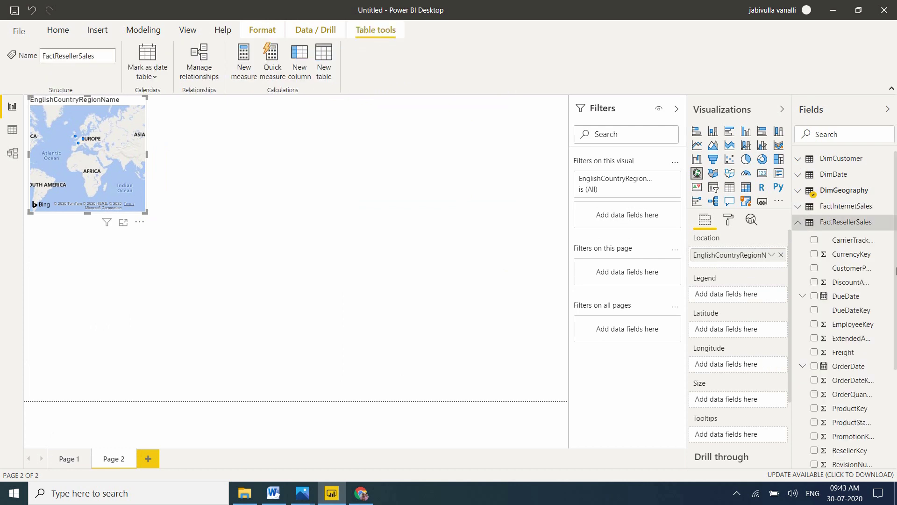
{"action": "left_click_drag", "start_coordinate": [895, 214], "coordinate": [896, 365]}
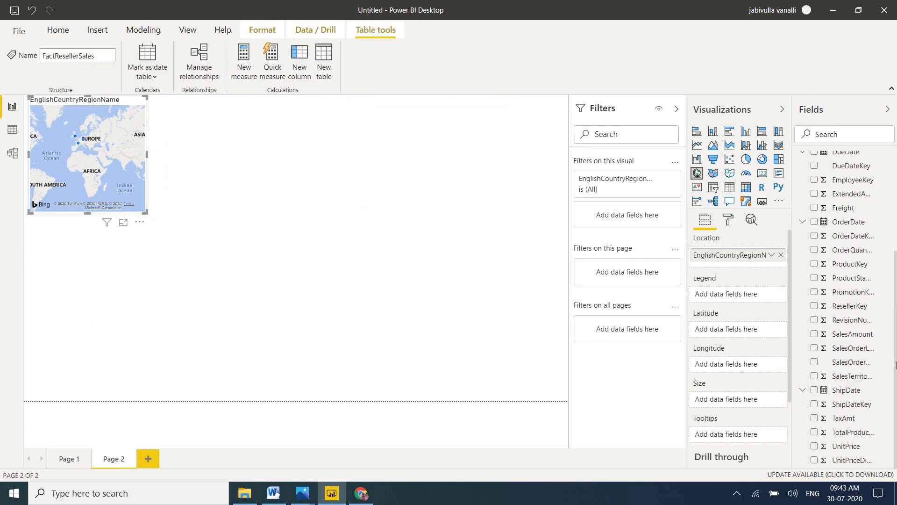
{"action": "left_click", "coordinate": [814, 334]}
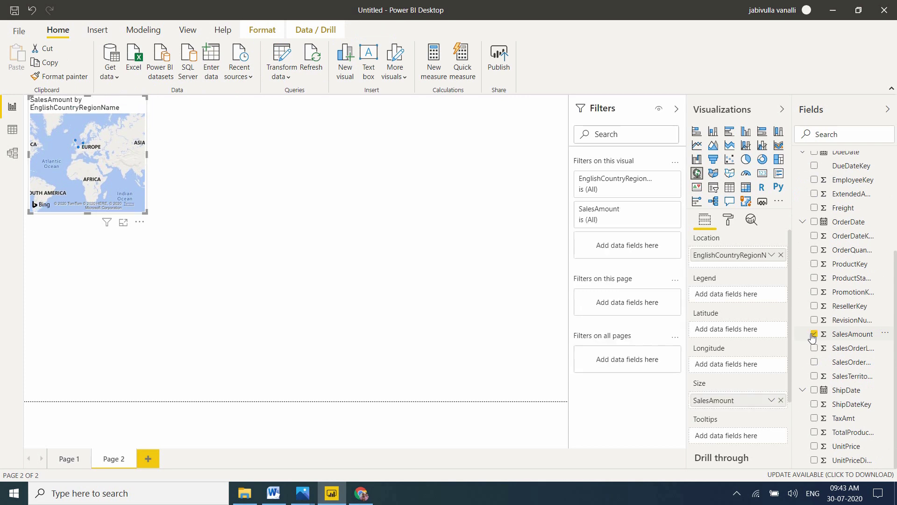
{"action": "scroll", "coordinate": [896, 419], "scroll_direction": "up", "scroll_amount": 3}
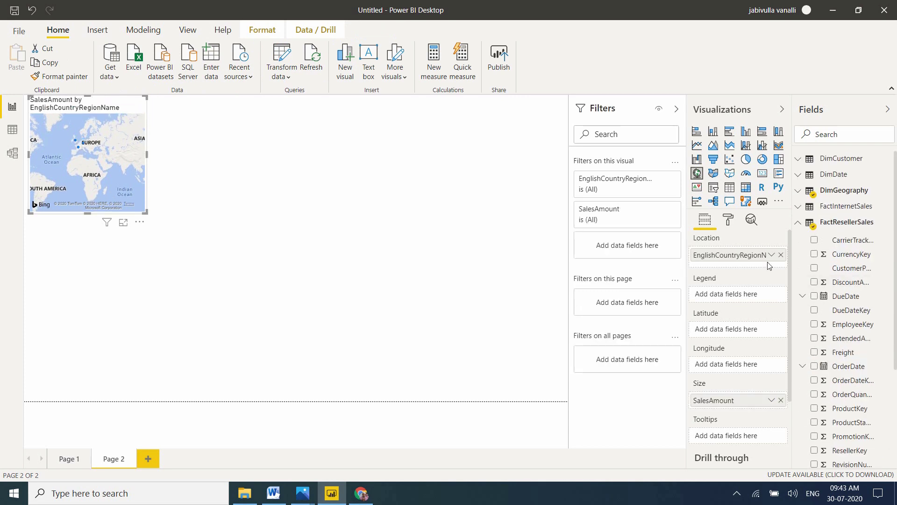
Convert the map into a clustered column chart and enlarge it on the canvas.
{"action": "left_click", "coordinate": [797, 223]}
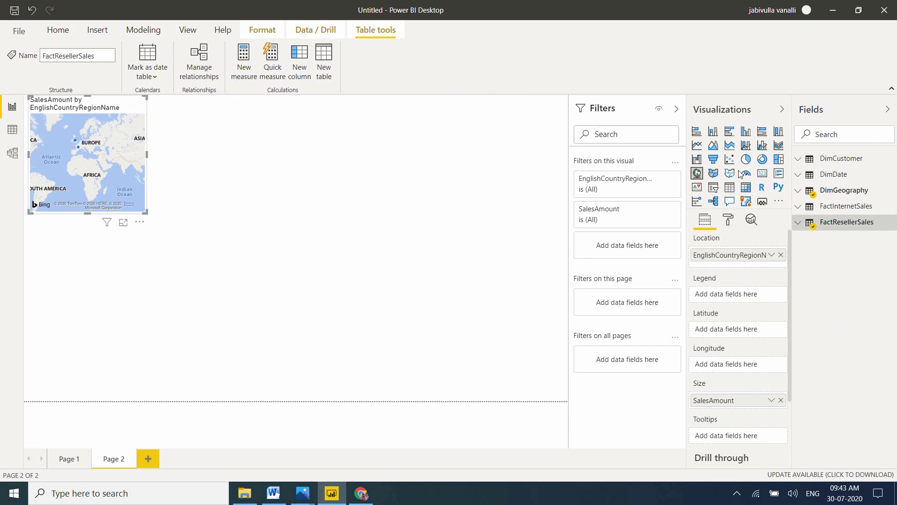
{"action": "left_click", "coordinate": [760, 146]}
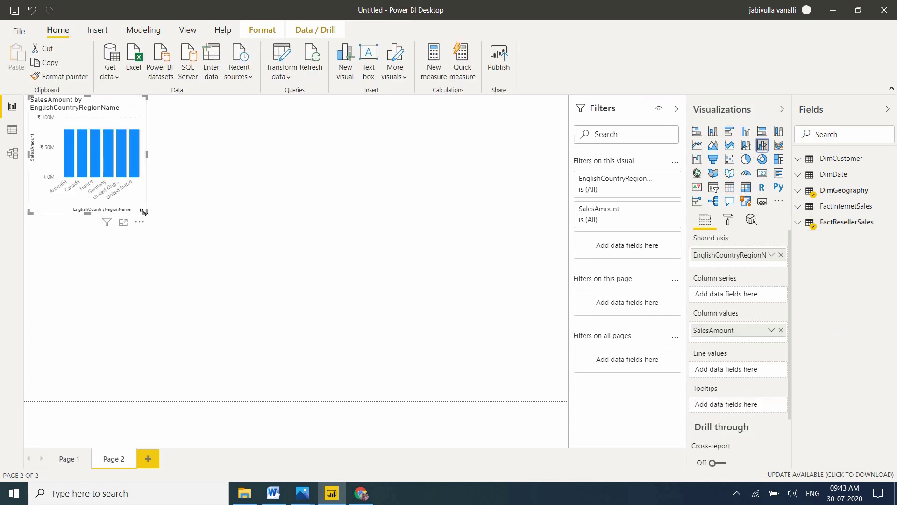
{"action": "left_click_drag", "start_coordinate": [146, 212], "coordinate": [225, 244]}
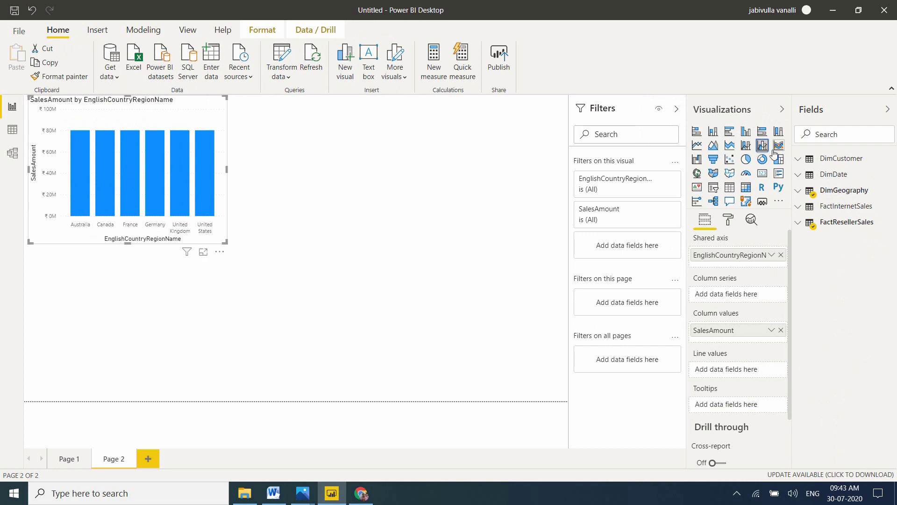
{"action": "left_click", "coordinate": [748, 132]}
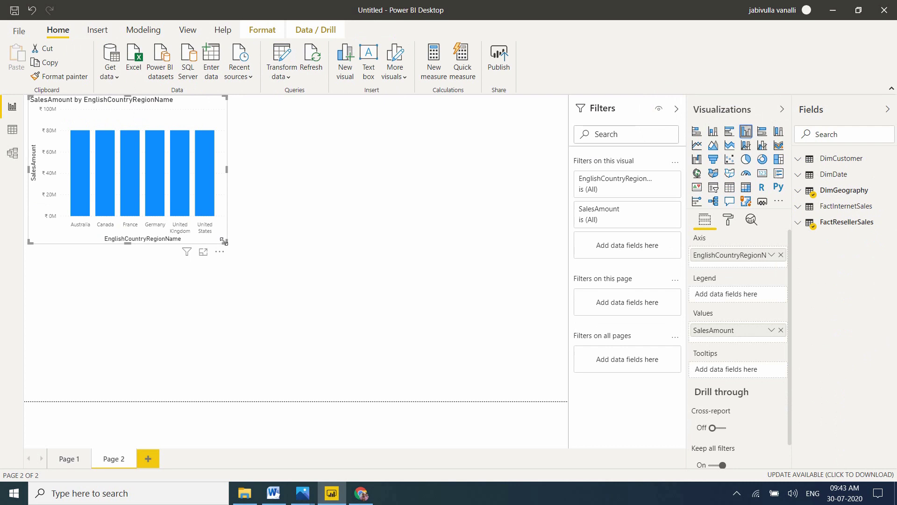
{"action": "mouse_move", "coordinate": [225, 243]}
{"action": "left_mouse_down"}
{"action": "mouse_move", "coordinate": [243, 248]}
{"action": "mouse_move", "coordinate": [220, 247]}
{"action": "left_mouse_up"}
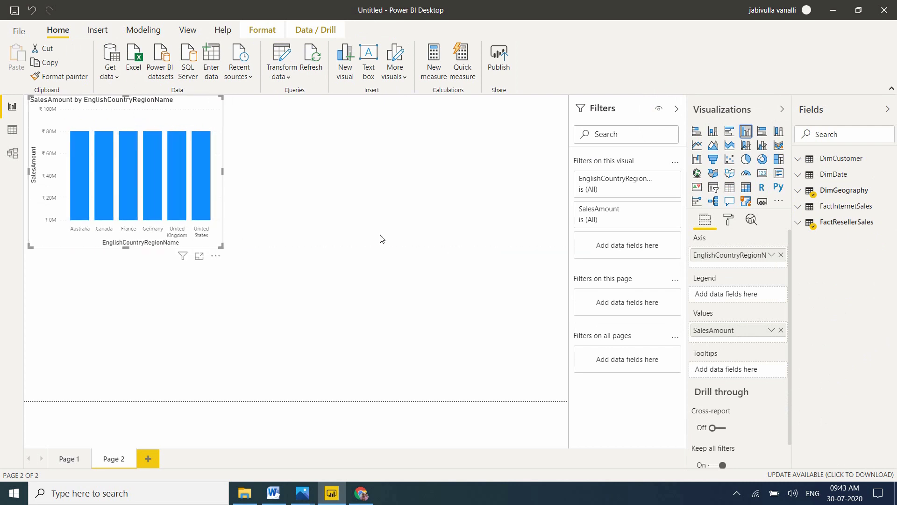
{"action": "left_click", "coordinate": [398, 240]}
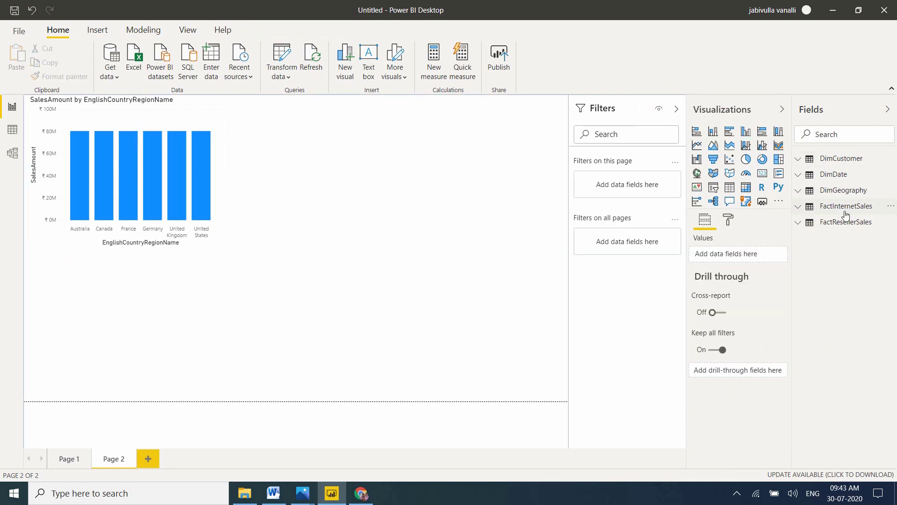
Add a SalesAmount card showing ₹80.45M beside the country chart and resize it.
{"action": "left_click", "coordinate": [835, 223]}
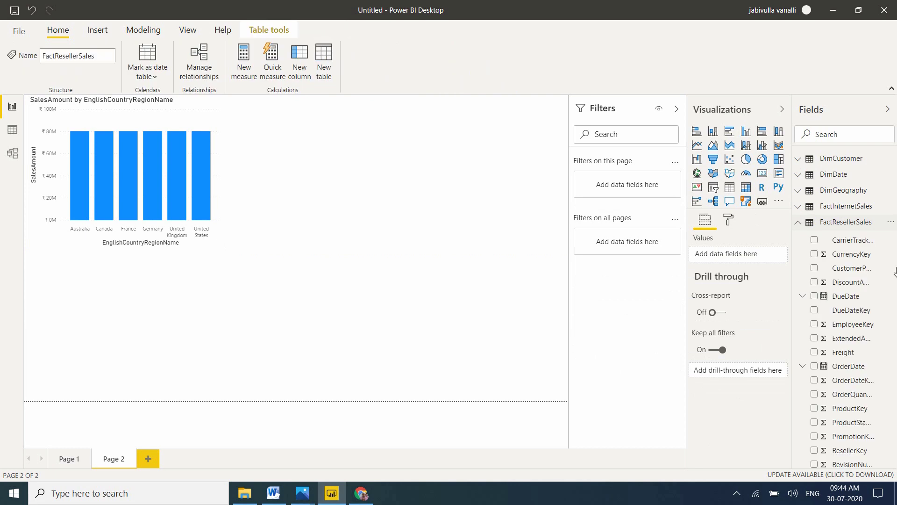
{"action": "scroll", "coordinate": [895, 227], "scroll_direction": "down", "scroll_amount": 2}
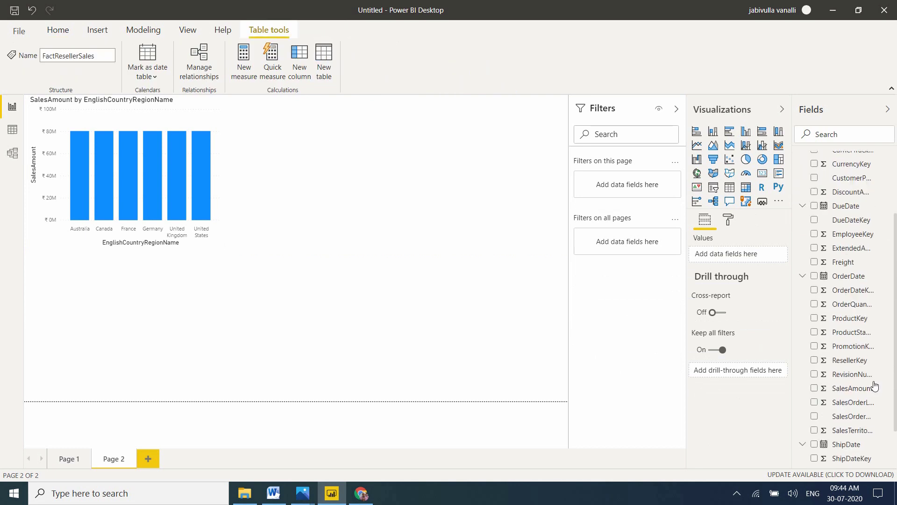
{"action": "left_click_drag", "start_coordinate": [855, 387], "coordinate": [387, 159]}
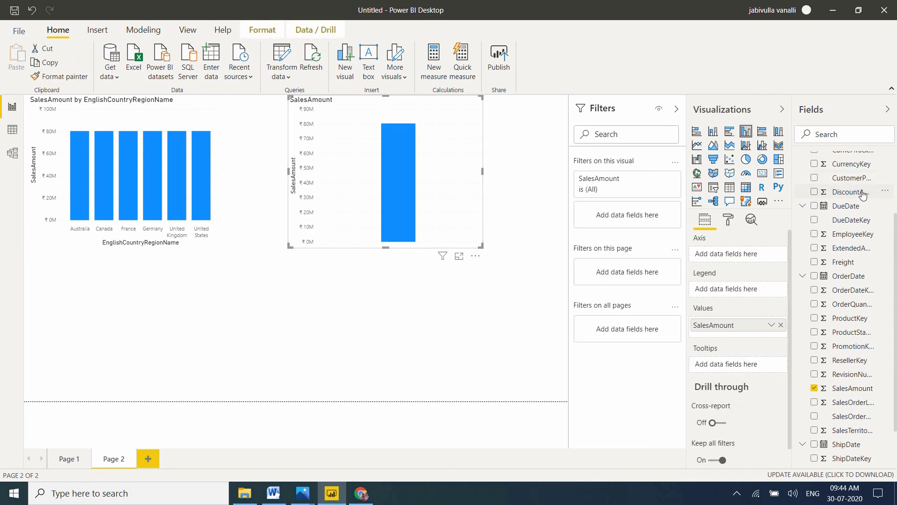
{"action": "left_click_drag", "start_coordinate": [896, 362], "coordinate": [896, 202]}
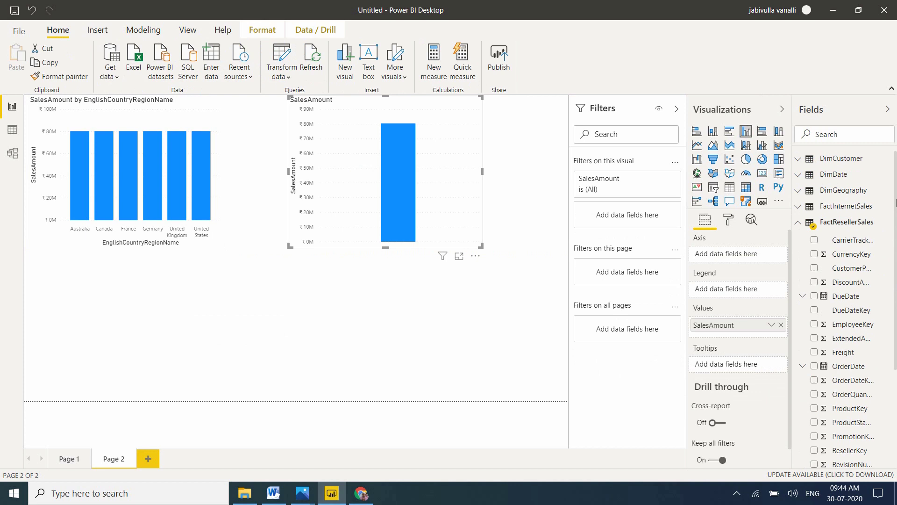
{"action": "left_click", "coordinate": [762, 175]}
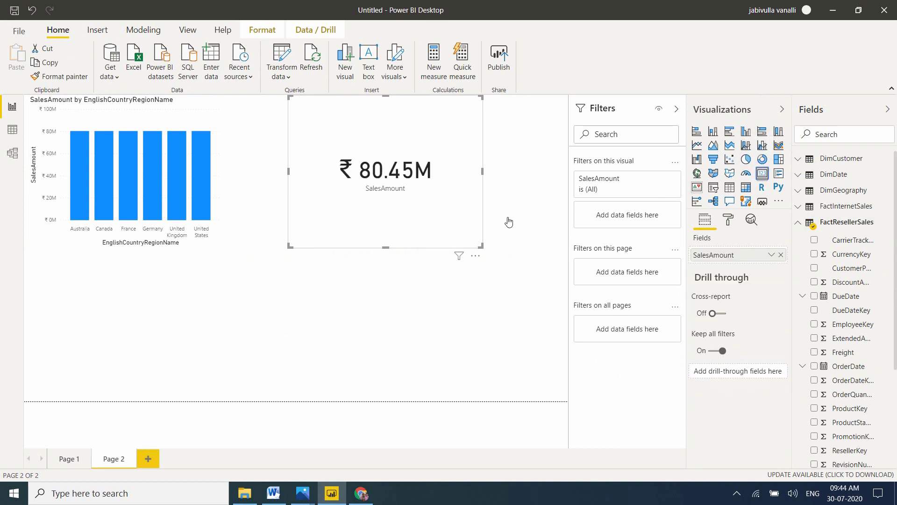
{"action": "left_click_drag", "start_coordinate": [481, 246], "coordinate": [450, 216]}
{"action": "left_click_drag", "start_coordinate": [427, 185], "coordinate": [435, 206]}
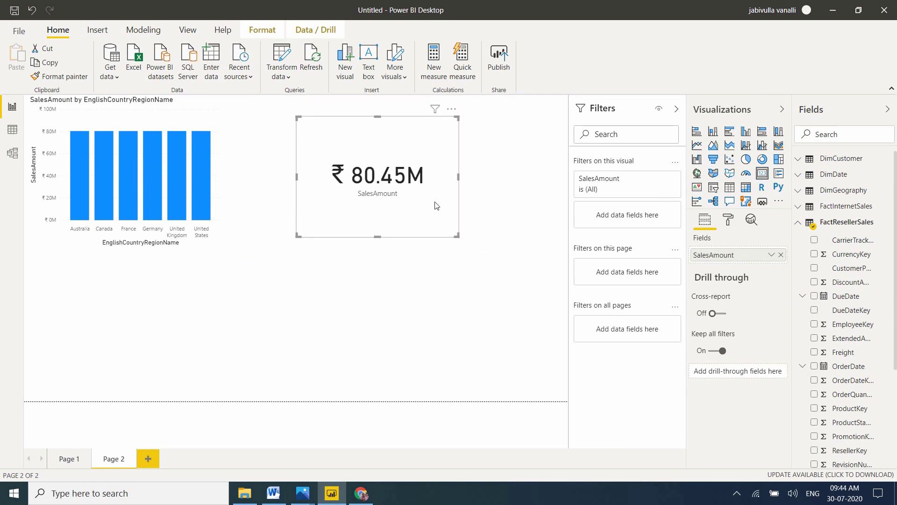
Shrink the country column chart, clear its Germany highlight, and return to Page 1.
{"action": "left_click", "coordinate": [152, 203]}
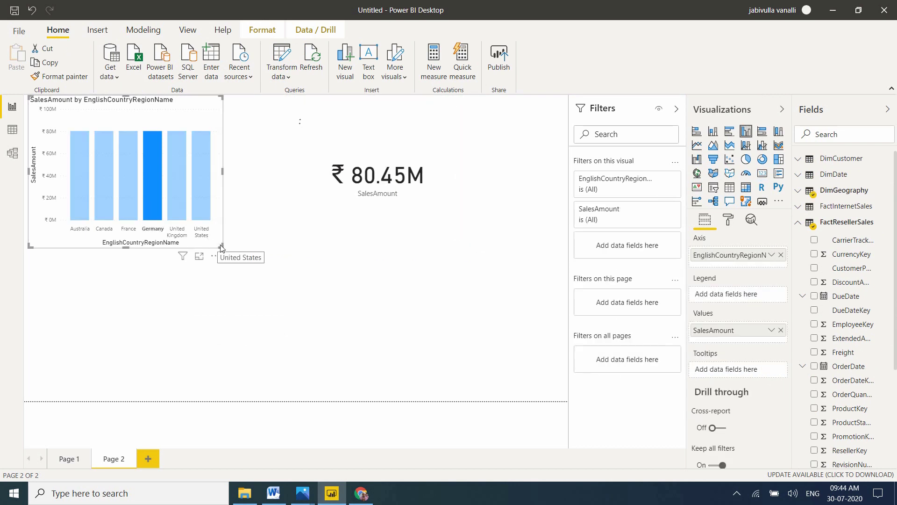
{"action": "left_click_drag", "start_coordinate": [220, 245], "coordinate": [197, 214]}
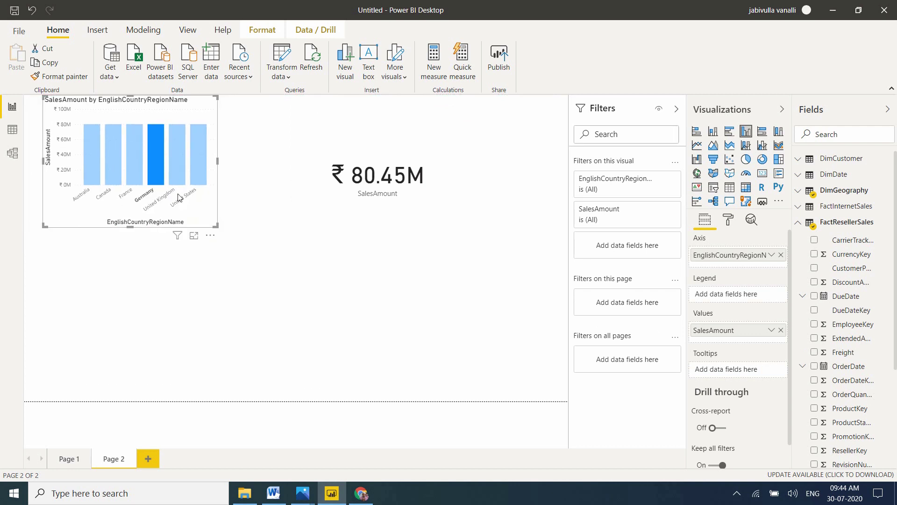
{"action": "left_click", "coordinate": [155, 167]}
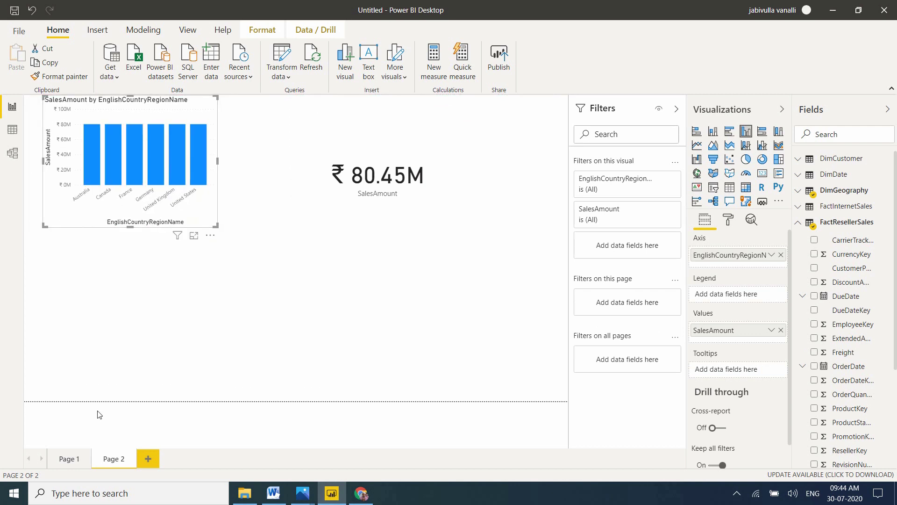
{"action": "left_click", "coordinate": [68, 460]}
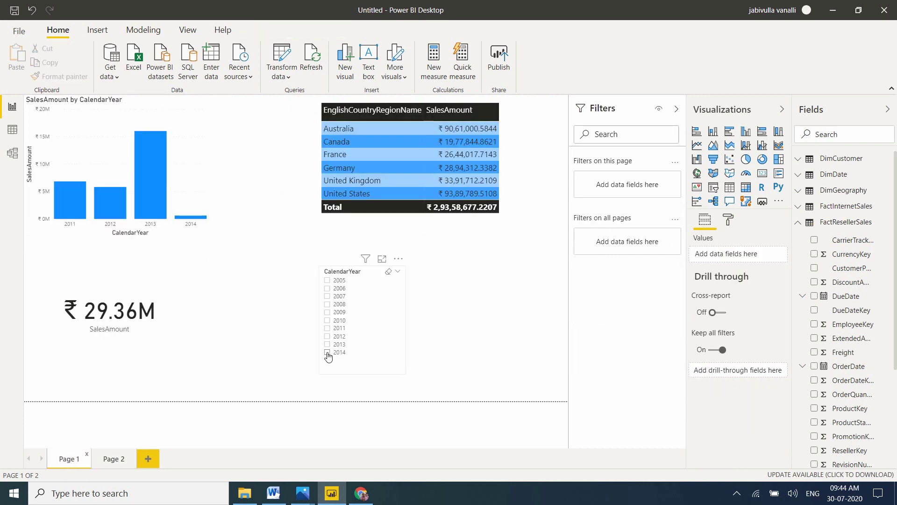
Filter Page 1 to 2014 and confirm Page 2 stays unfiltered.
{"action": "left_click", "coordinate": [327, 353]}
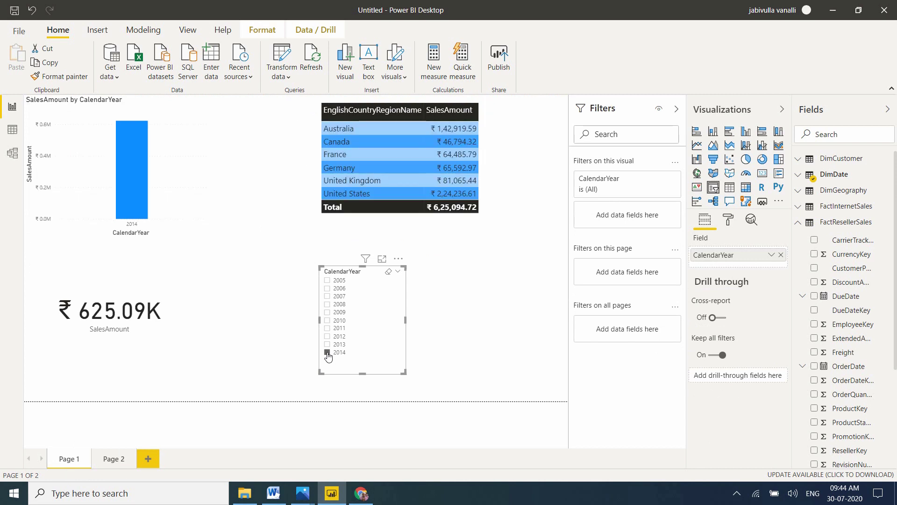
{"action": "left_click", "coordinate": [114, 461]}
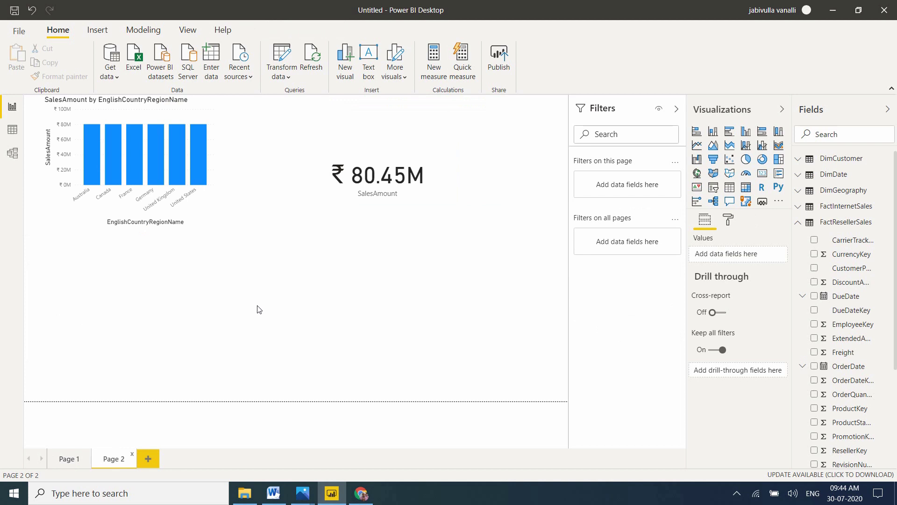
{"action": "left_click", "coordinate": [73, 459]}
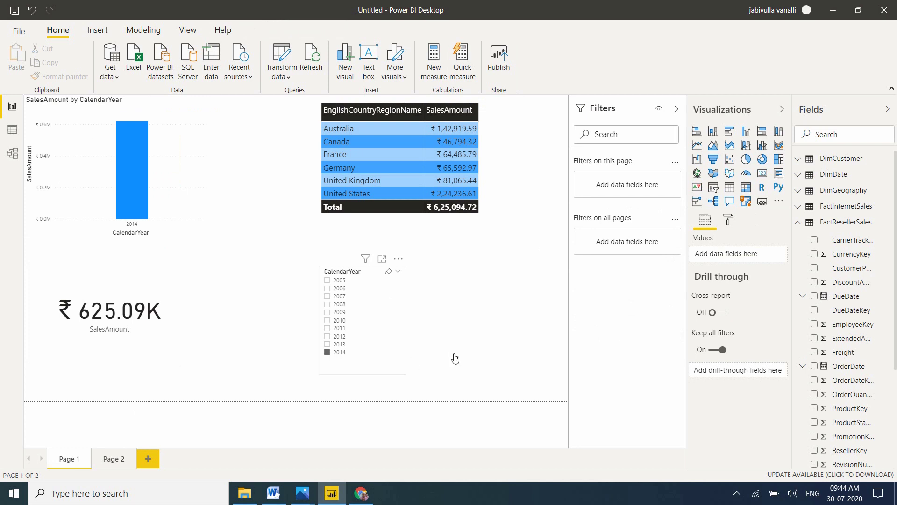
Clear the 2014 selection, copy the CalendarYear slicer, and go to Page 2.
{"action": "left_click", "coordinate": [402, 357]}
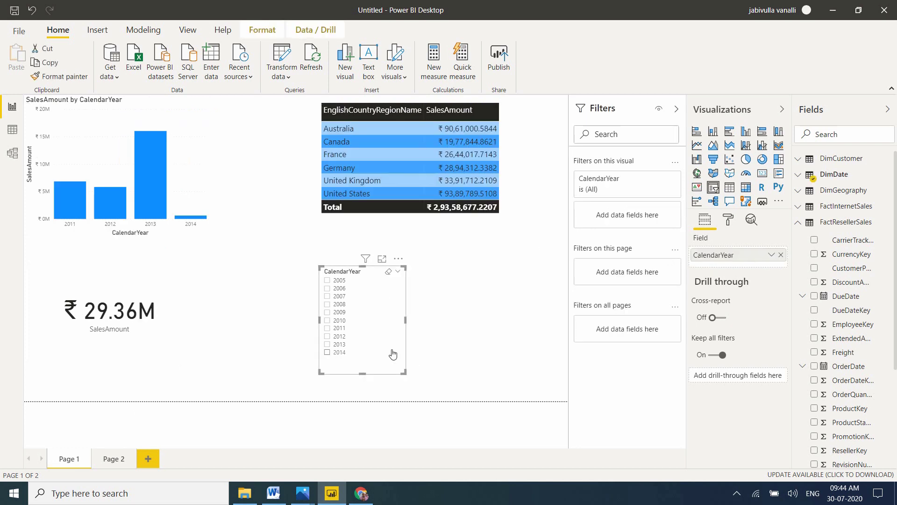
{"action": "left_click", "coordinate": [327, 353]}
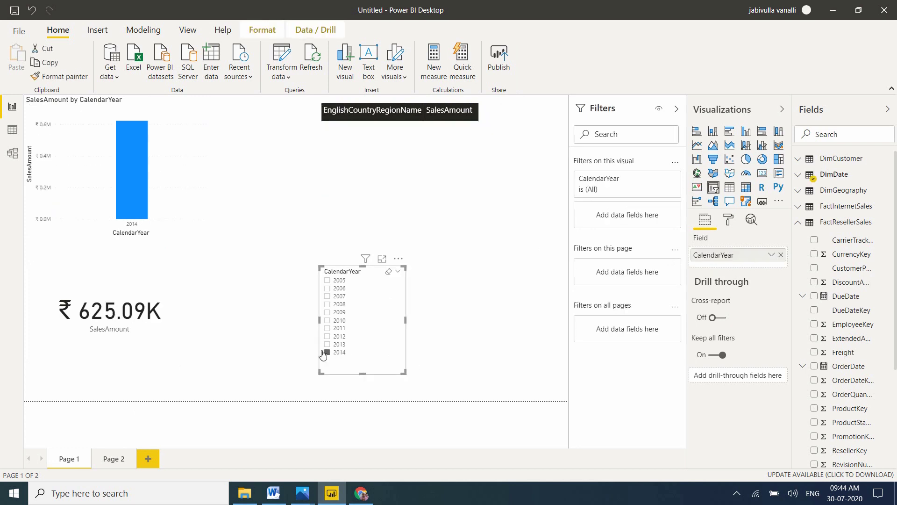
{"action": "left_click", "coordinate": [328, 353]}
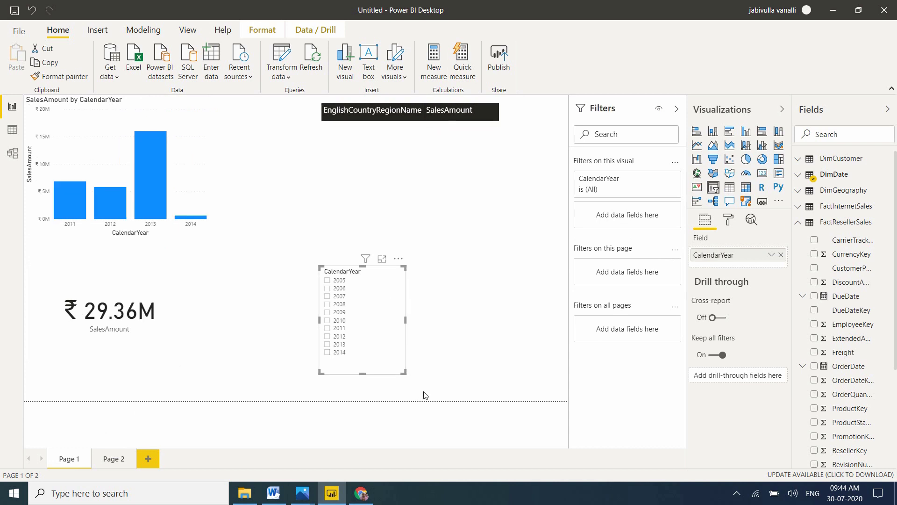
{"action": "key", "text": "ctrl+c"}
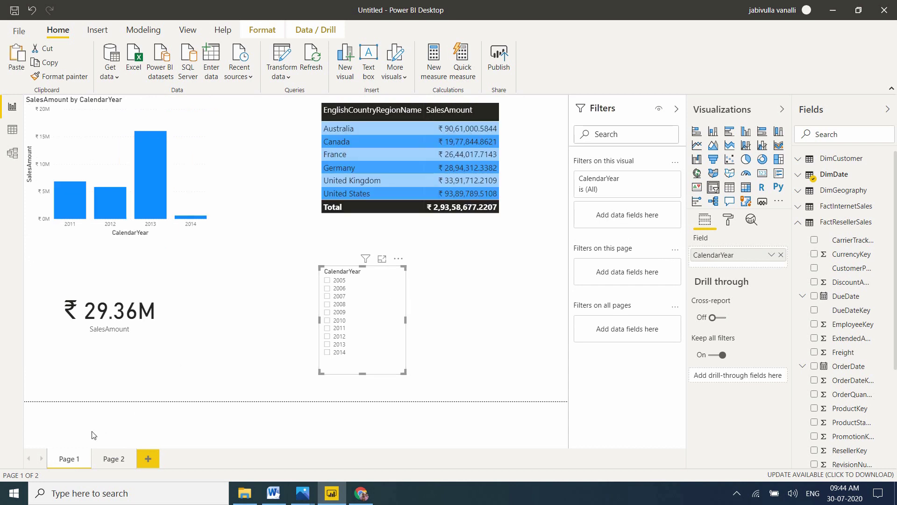
{"action": "left_click", "coordinate": [114, 460]}
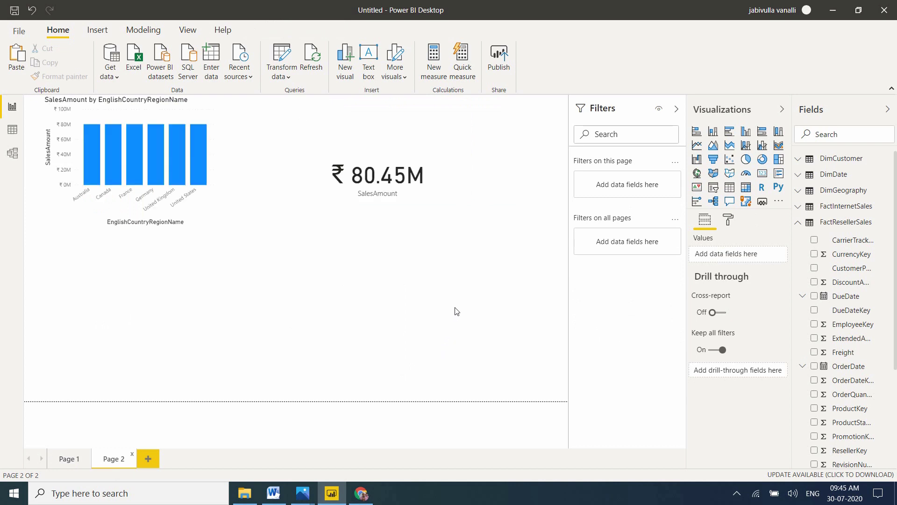
Paste the CalendarYear slicer onto Page 2, keeping it synced with the 2014 selection.
{"action": "key", "text": "ctrl+v"}
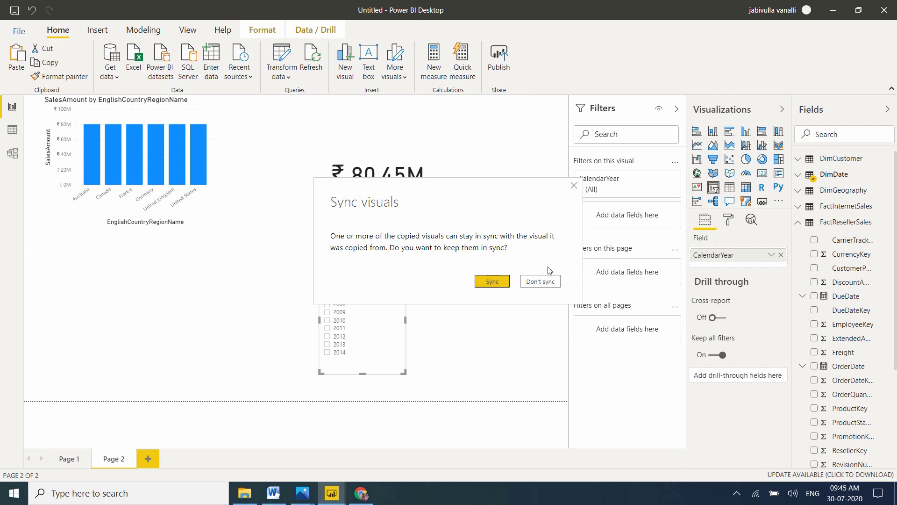
{"action": "left_click", "coordinate": [490, 282]}
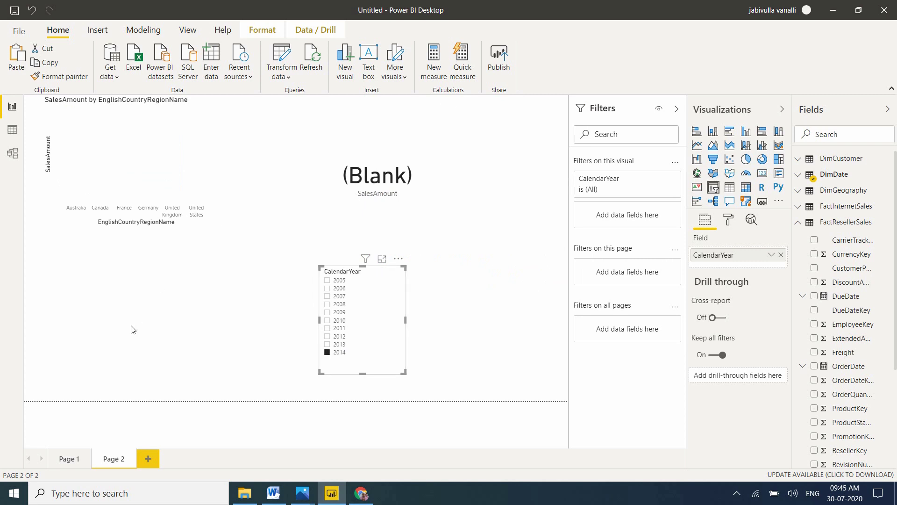
Compare Page 2 with Page 1, ending on Page 1 where the card shows ₹625.09K.
{"action": "left_click", "coordinate": [70, 459]}
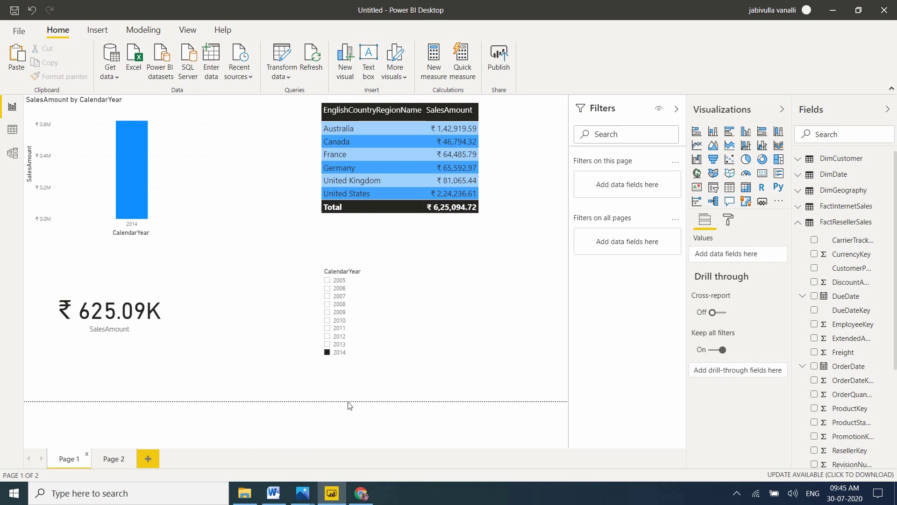
{"action": "left_click", "coordinate": [112, 460]}
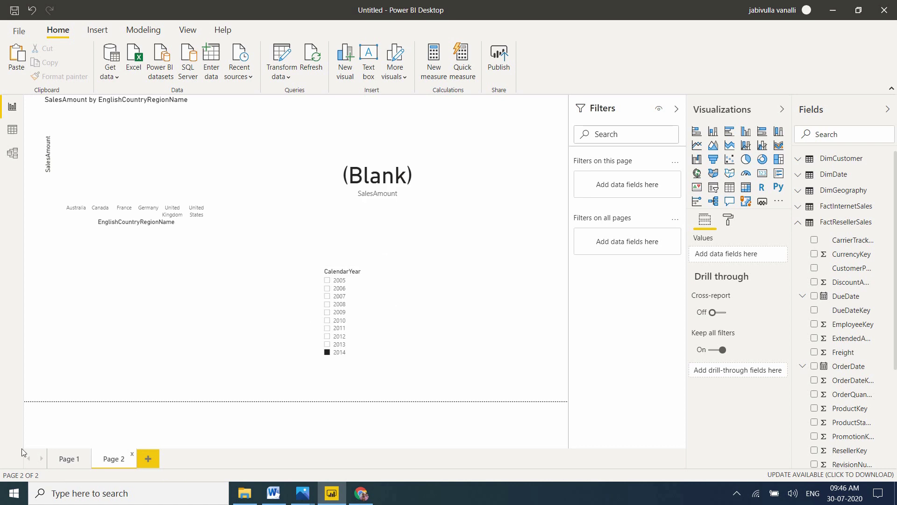
{"action": "left_click", "coordinate": [70, 459]}
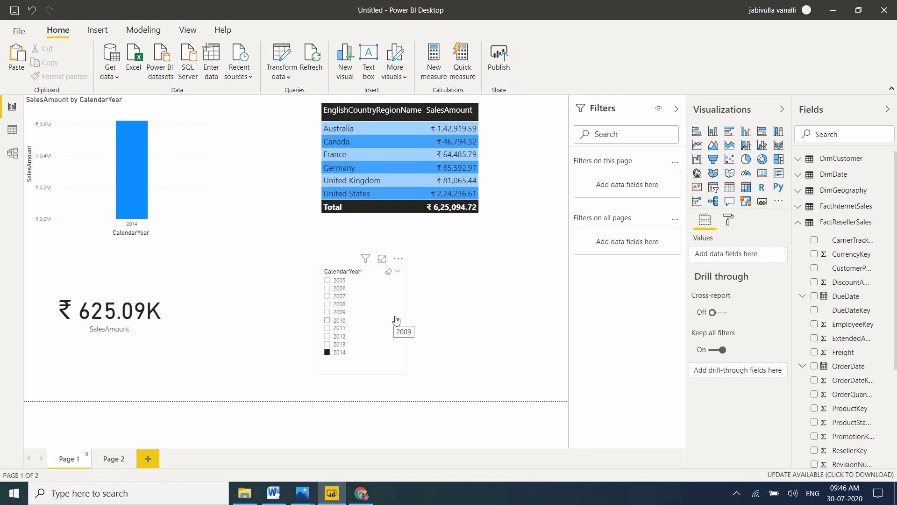
Select 2010 in the year slicer, show the Sync slicers pane, and compare both pages.
{"action": "left_click", "coordinate": [396, 321]}
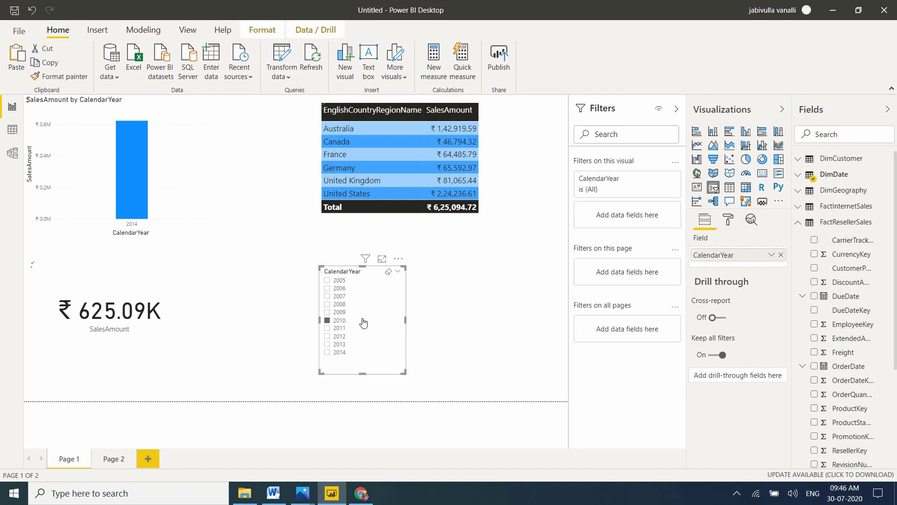
{"action": "left_click", "coordinate": [186, 31]}
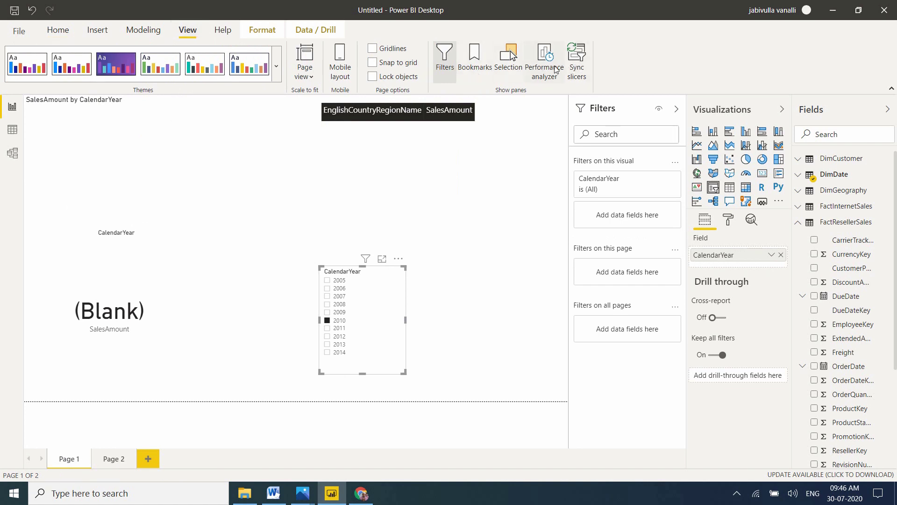
{"action": "left_click", "coordinate": [577, 70]}
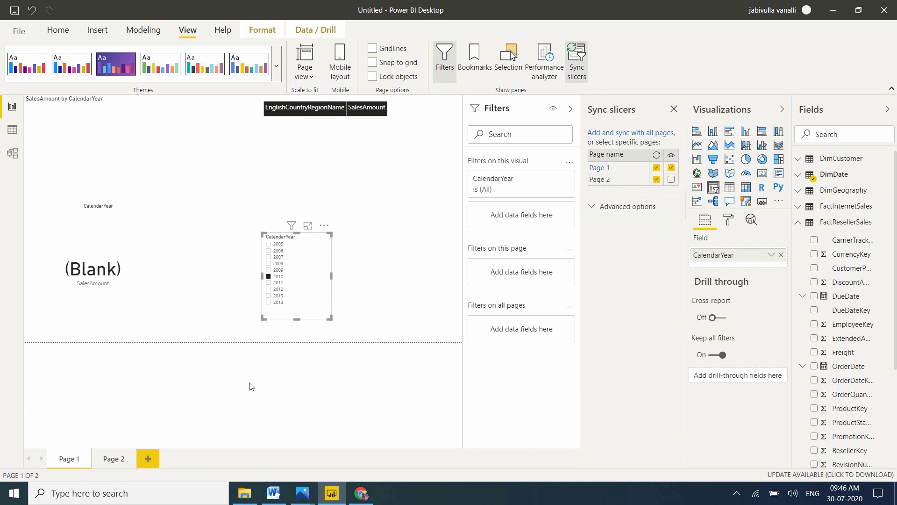
{"action": "left_click", "coordinate": [111, 458]}
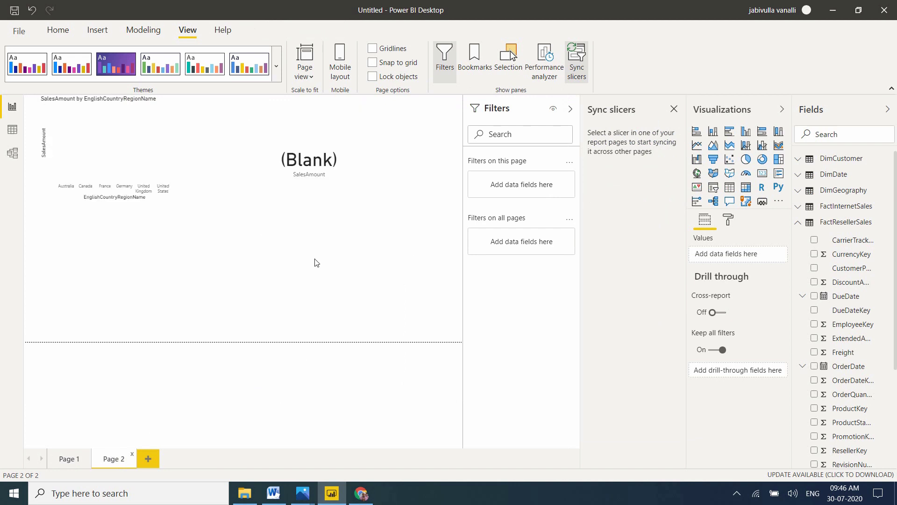
{"action": "left_click", "coordinate": [67, 460]}
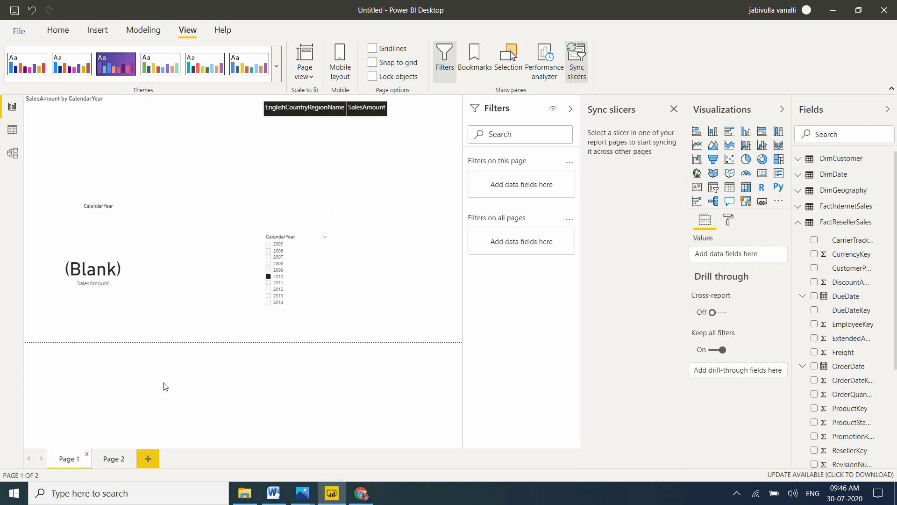
Switch the slicer to 2013, confirm Page 2 shows ₹36.24M, and move to the Word notes.
{"action": "left_click", "coordinate": [268, 296]}
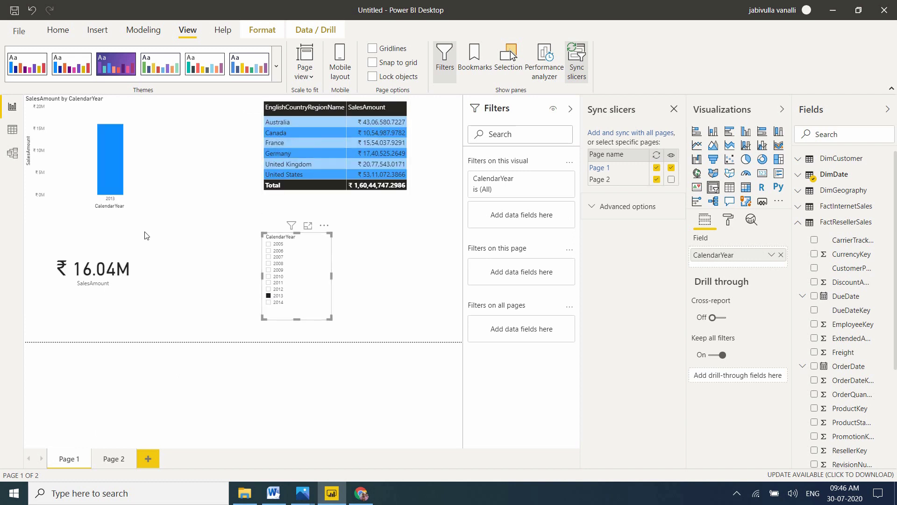
{"action": "left_click", "coordinate": [114, 459]}
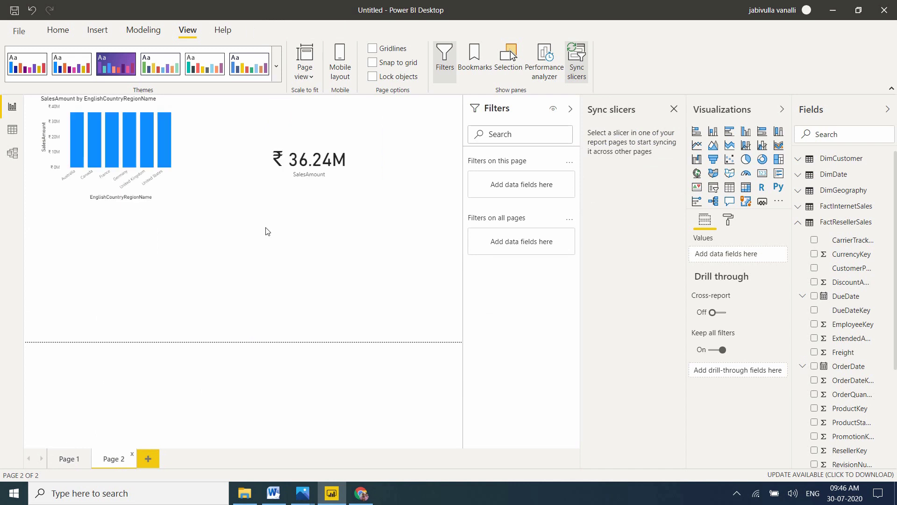
{"action": "left_click", "coordinate": [70, 460]}
{"action": "left_click", "coordinate": [260, 489]}
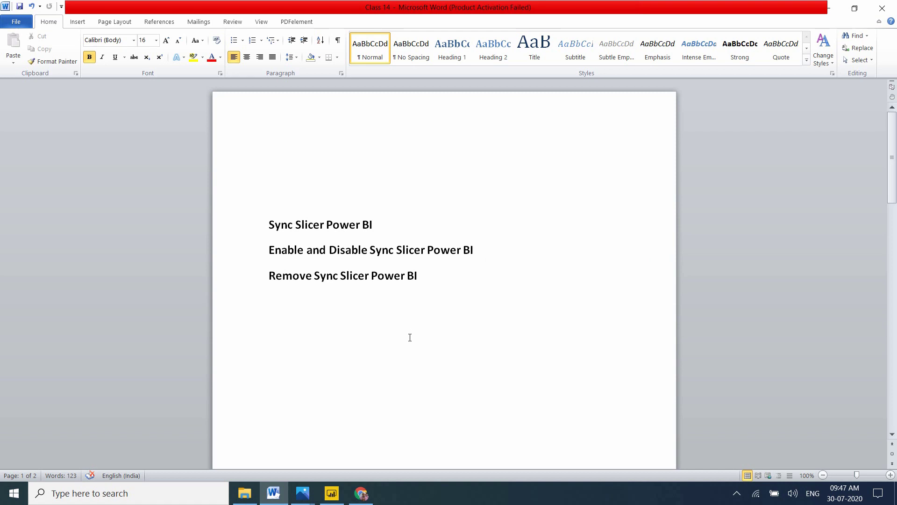
Return from the Word notes to the Power BI report.
{"action": "left_click", "coordinate": [332, 493]}
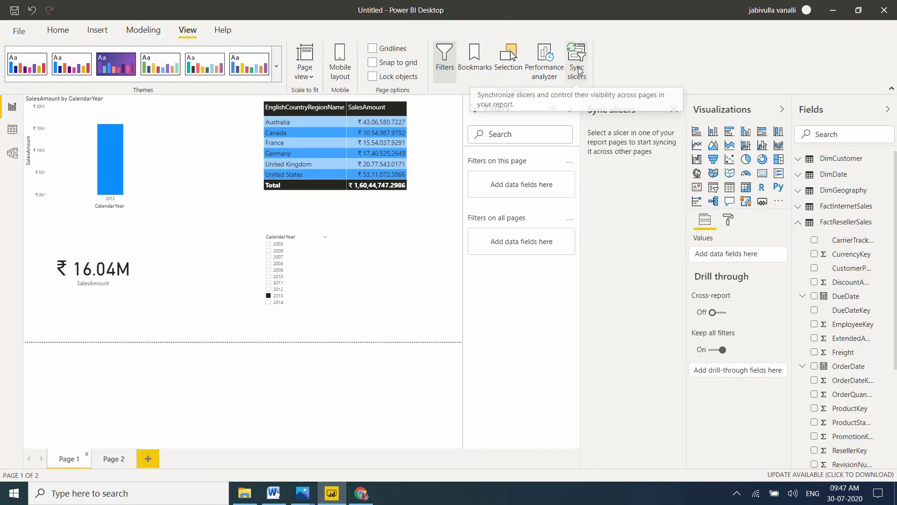
Select 2007 in the year slicer and turn off its sync to Page 2.
{"action": "left_click", "coordinate": [113, 458]}
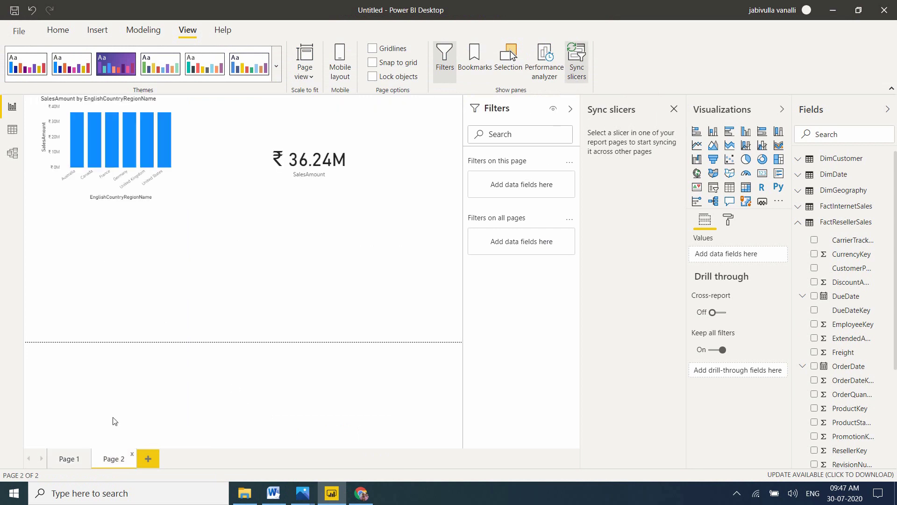
{"action": "left_click", "coordinate": [64, 460]}
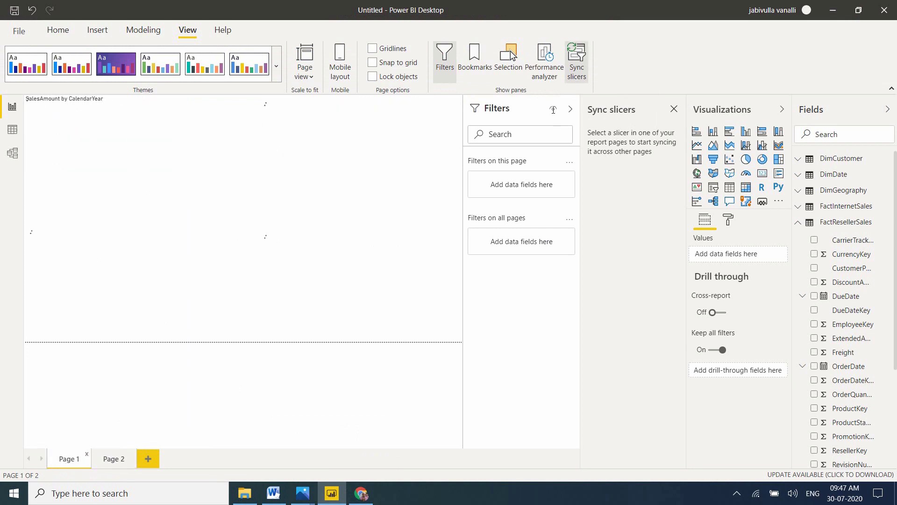
{"action": "left_click", "coordinate": [576, 79]}
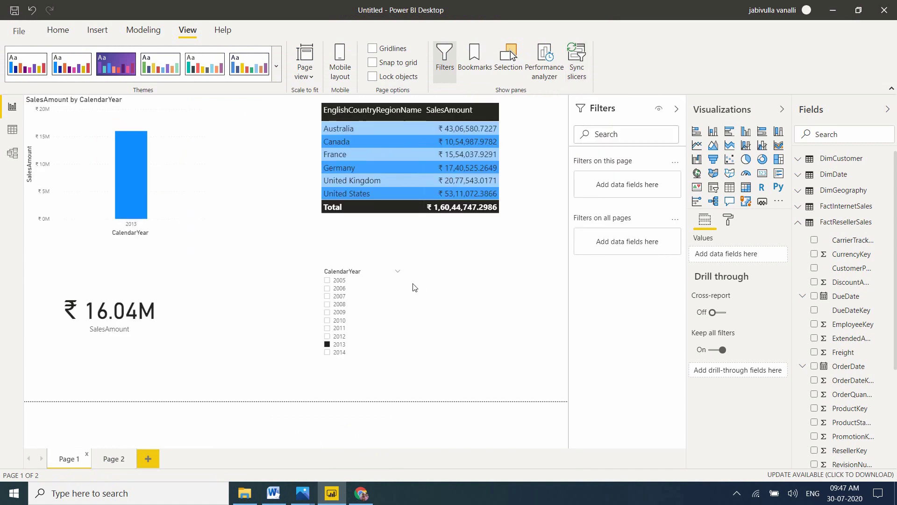
{"action": "left_click", "coordinate": [370, 298]}
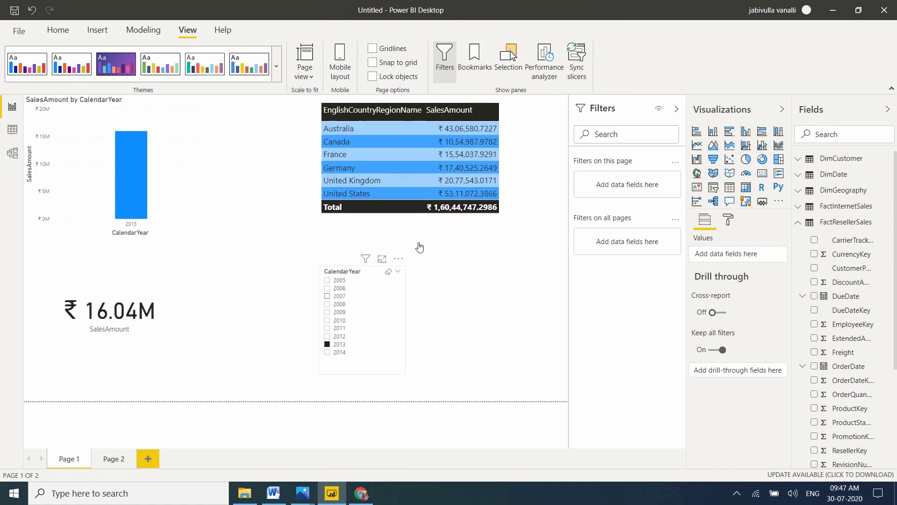
{"action": "left_click", "coordinate": [578, 66]}
{"action": "left_click", "coordinate": [658, 179]}
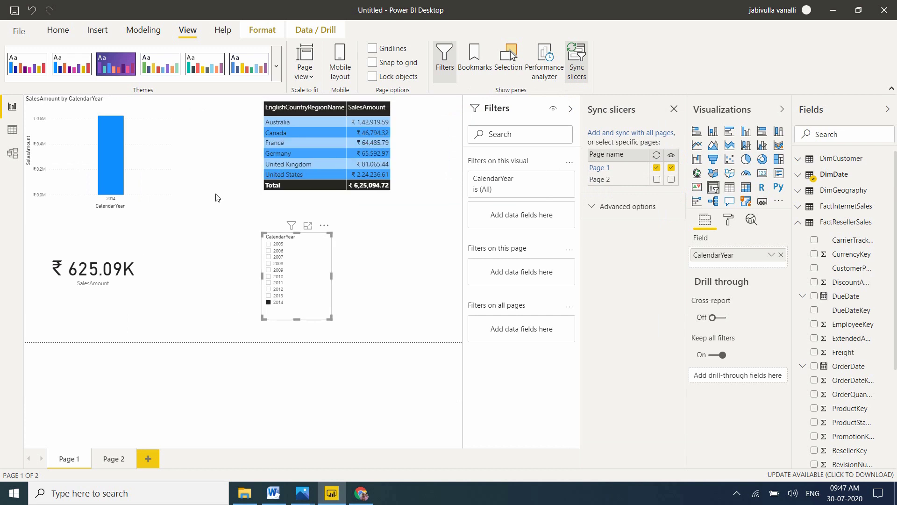
Clear the year slicer's selection so Page 1 shows ₹29.36M, comparing with Page 2.
{"action": "left_click", "coordinate": [113, 459]}
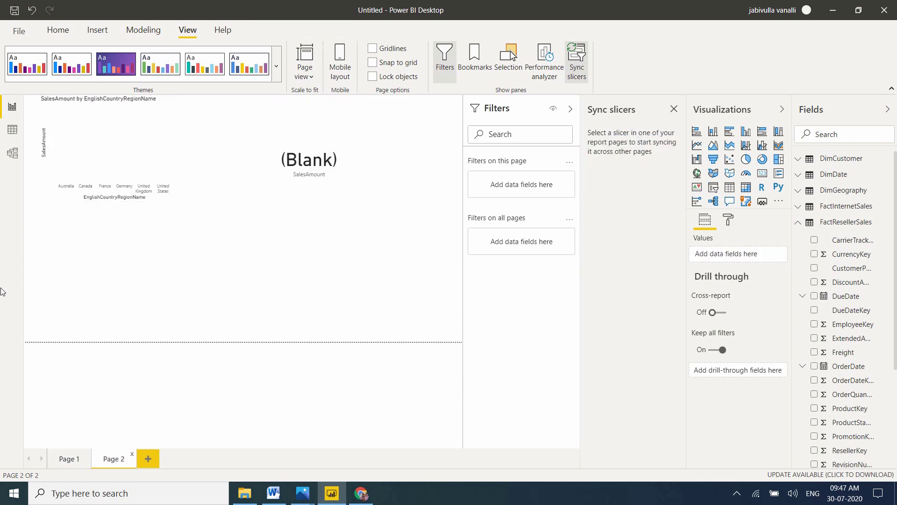
{"action": "left_click", "coordinate": [70, 457]}
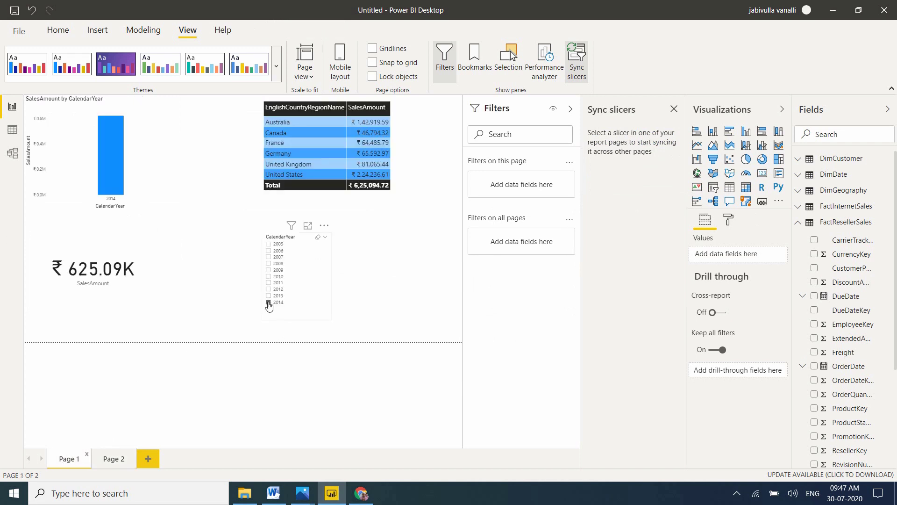
{"action": "left_click", "coordinate": [268, 304]}
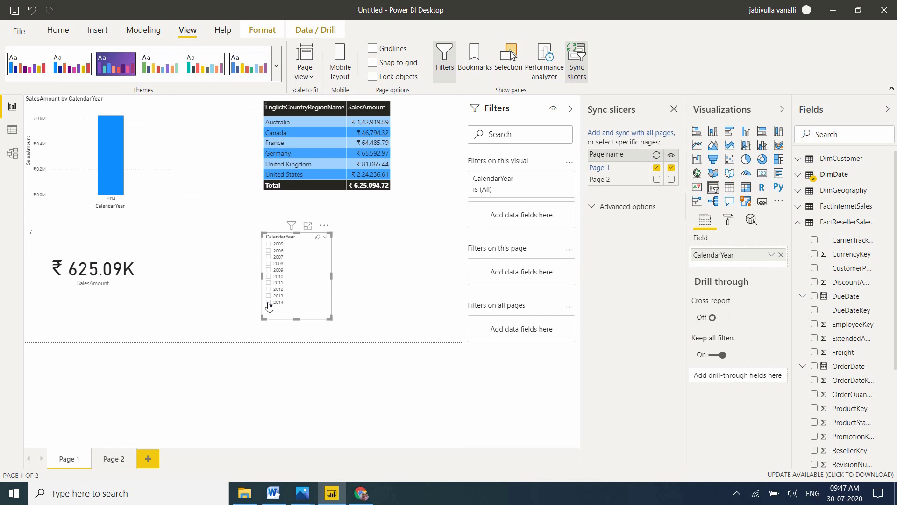
{"action": "left_click", "coordinate": [269, 304]}
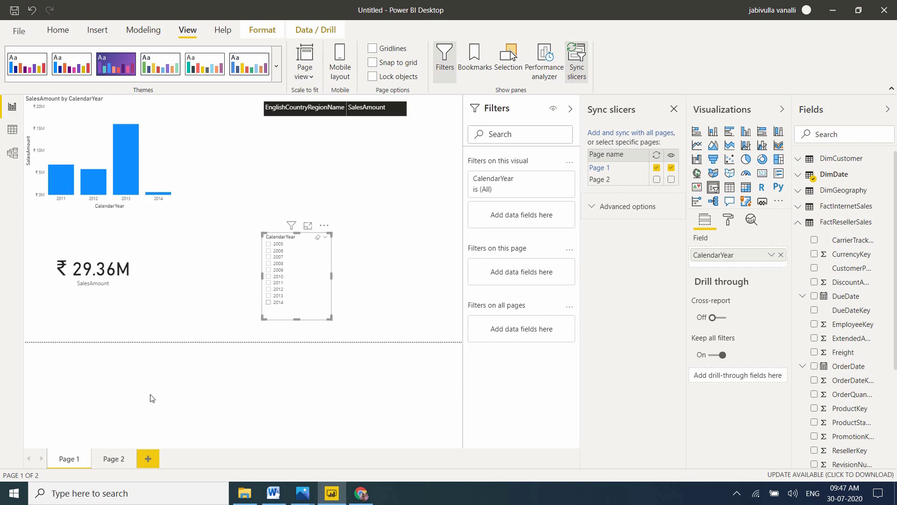
{"action": "left_click", "coordinate": [112, 458]}
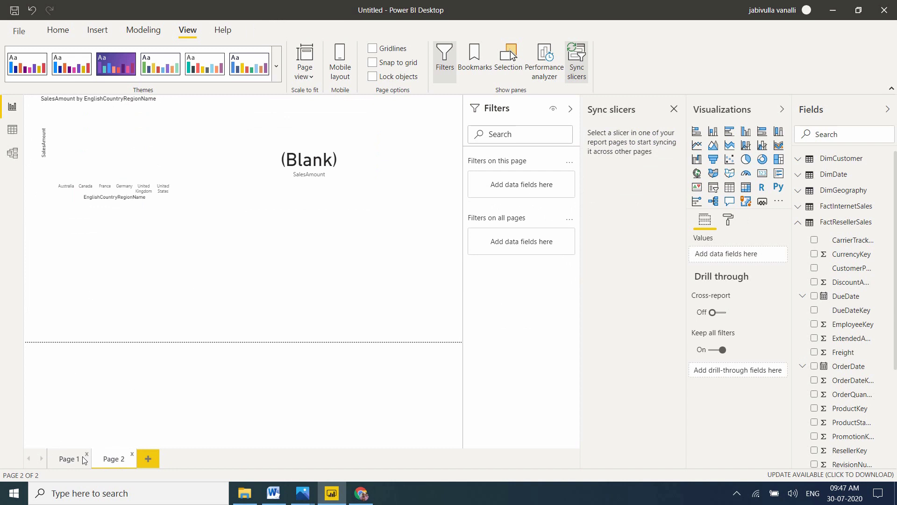
{"action": "left_click", "coordinate": [67, 458]}
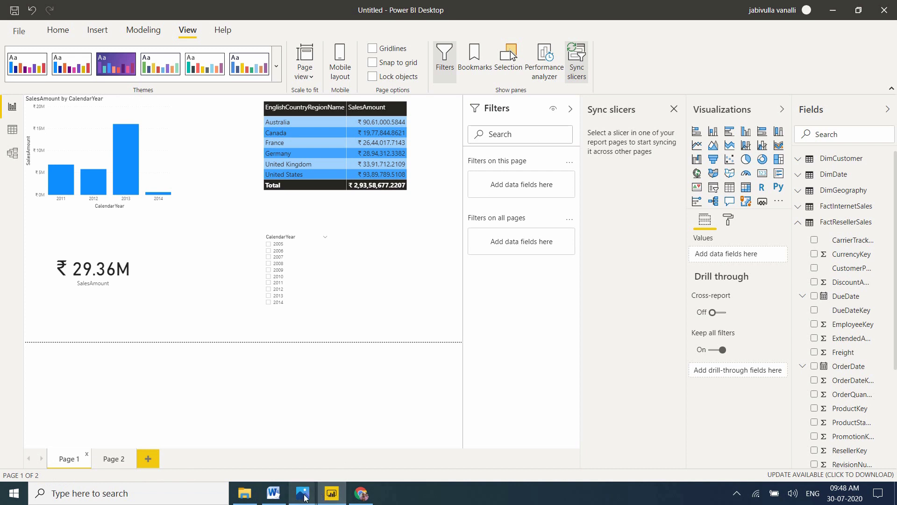
Open the End Screen.jpg image from the Photos taskbar preview.
{"action": "mouse_move", "coordinate": [304, 498]}
{"action": "left_click", "coordinate": [350, 456]}
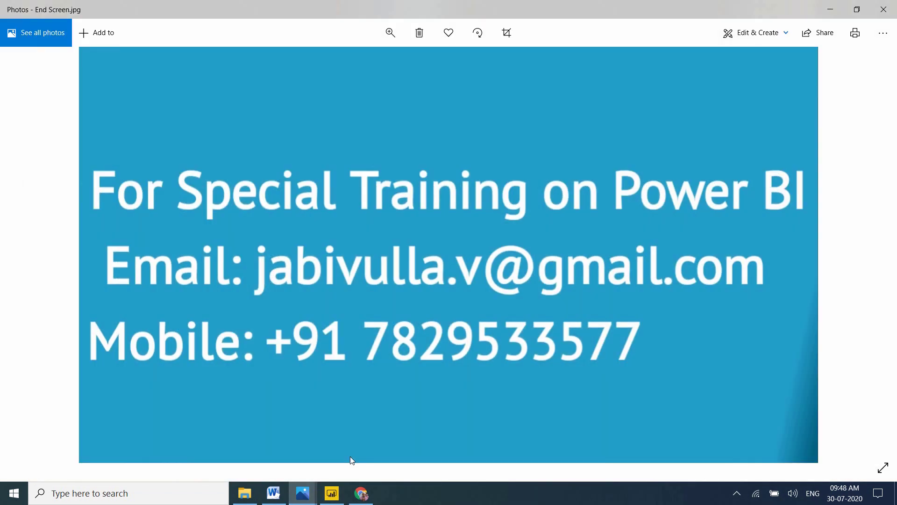